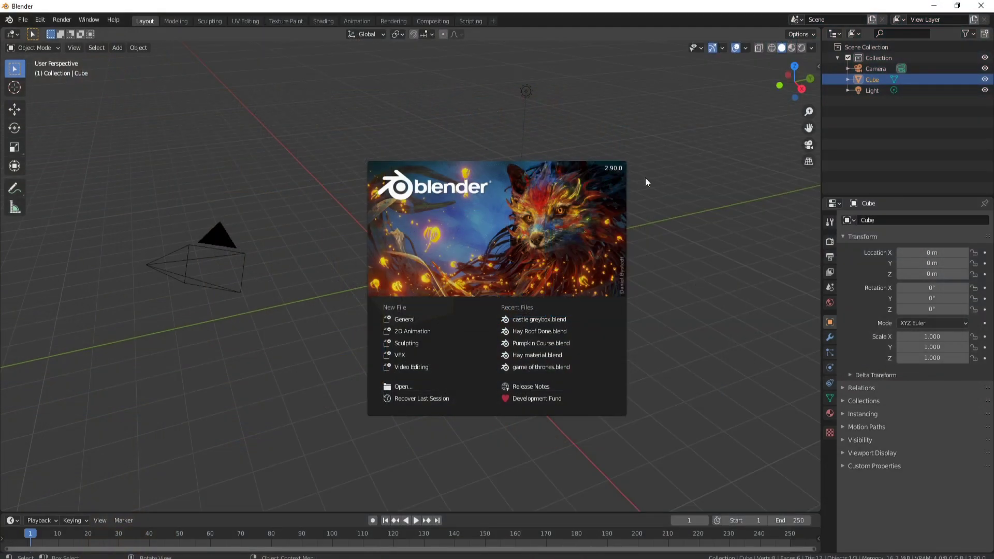
Step: Dismiss the splash screen and delete the default camera and light from the scene
{"action": "left_click", "coordinate": [713, 221]}
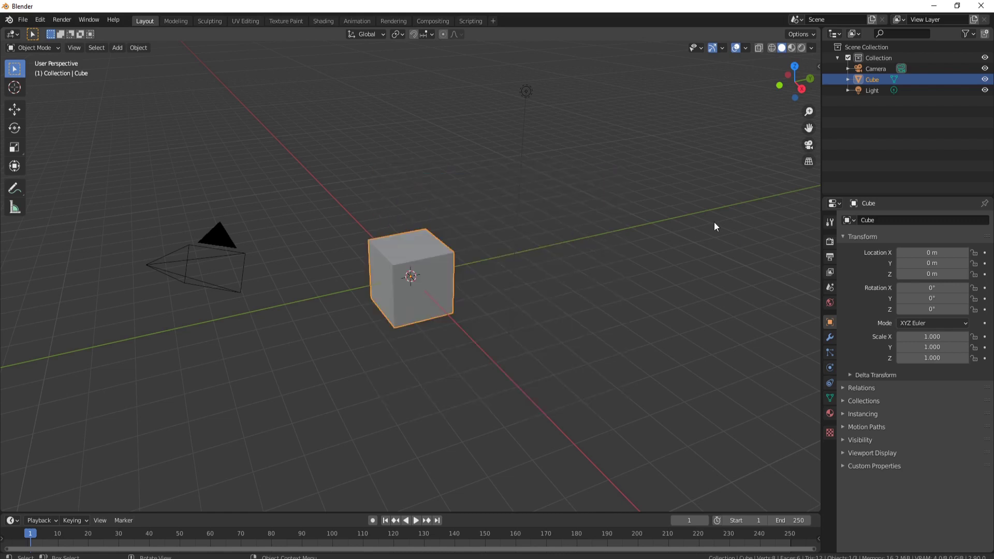
{"action": "left_click", "coordinate": [234, 252]}
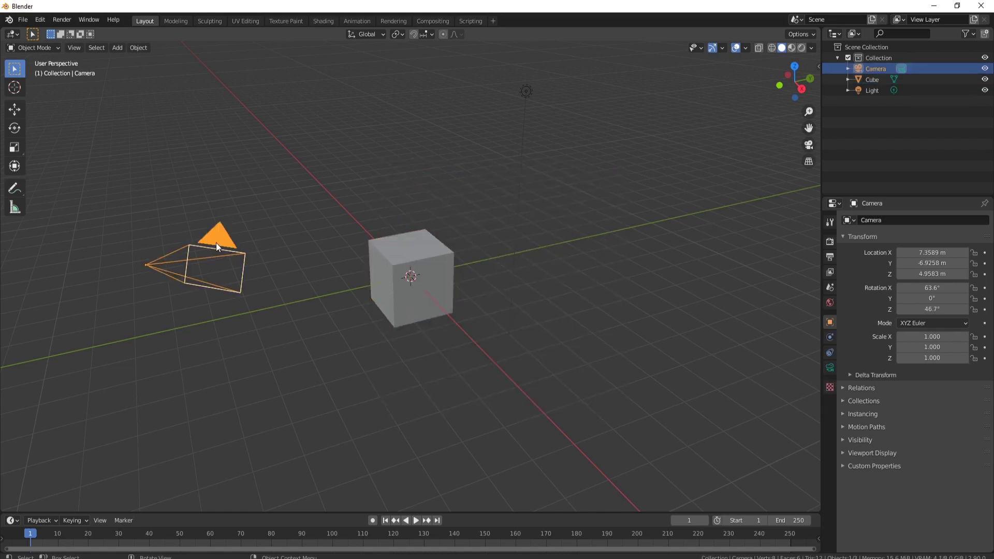
{"action": "key", "text": "Delete"}
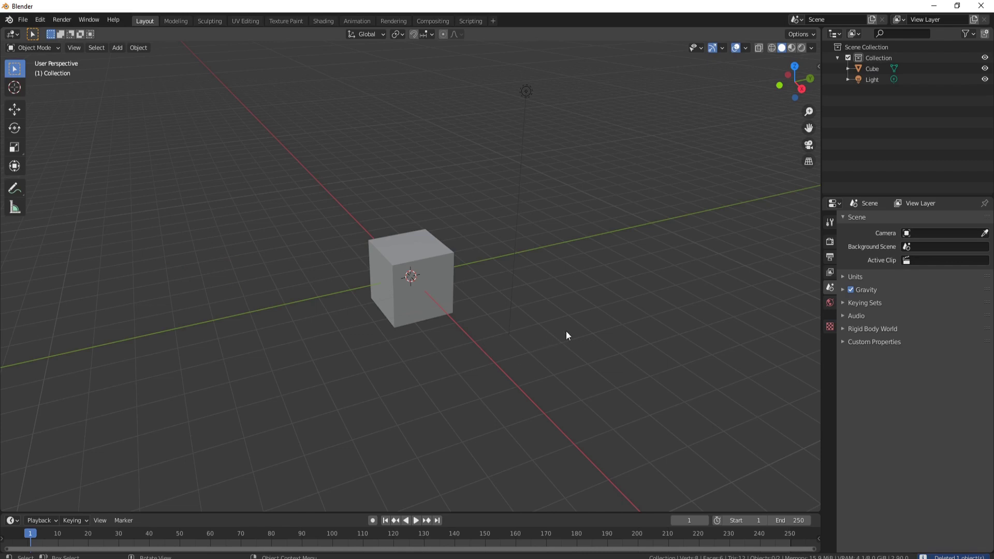
{"action": "left_click", "coordinate": [526, 92]}
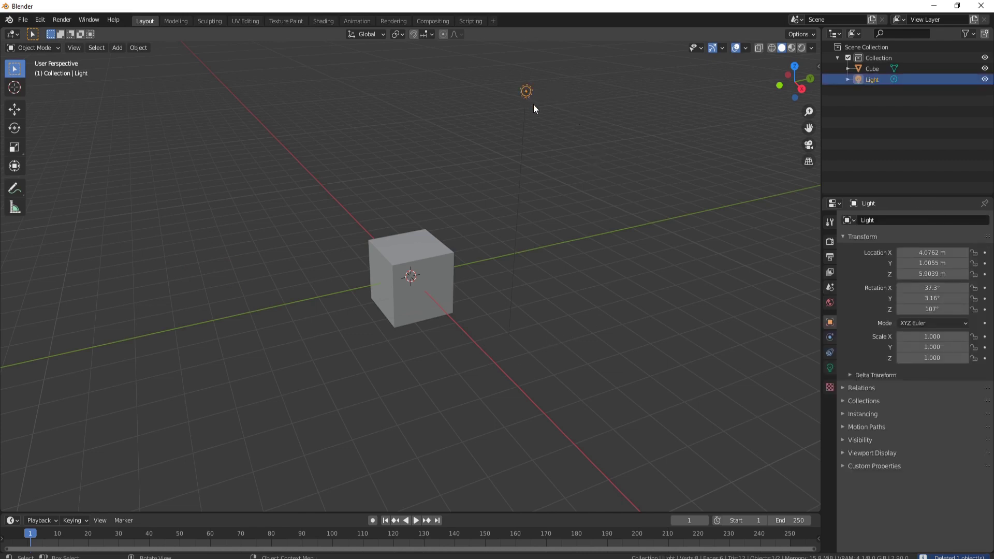
{"action": "key", "text": "Delete"}
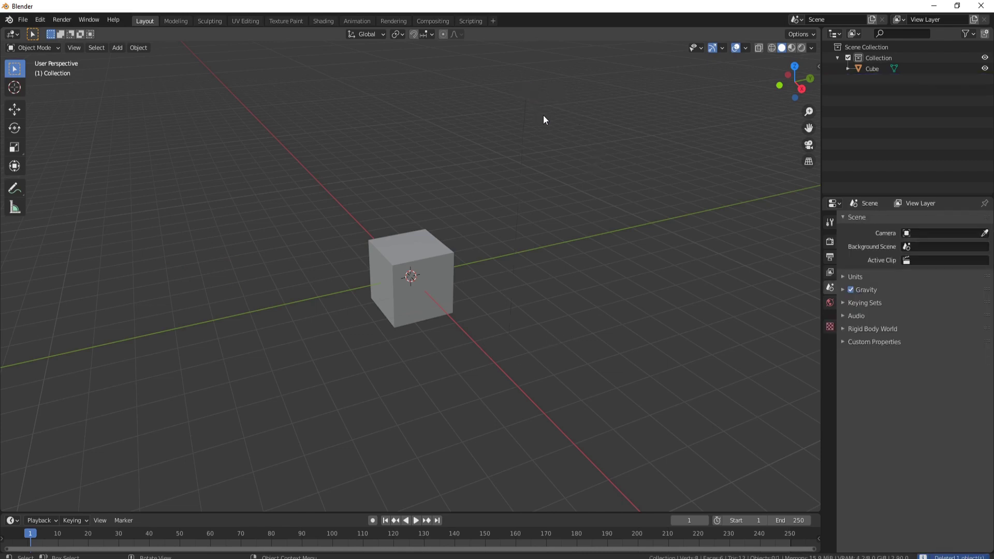
Step: Bevel the cube's front vertical edge in Edit Mode with a width of about 1.37 m
{"action": "left_click", "coordinate": [422, 274]}
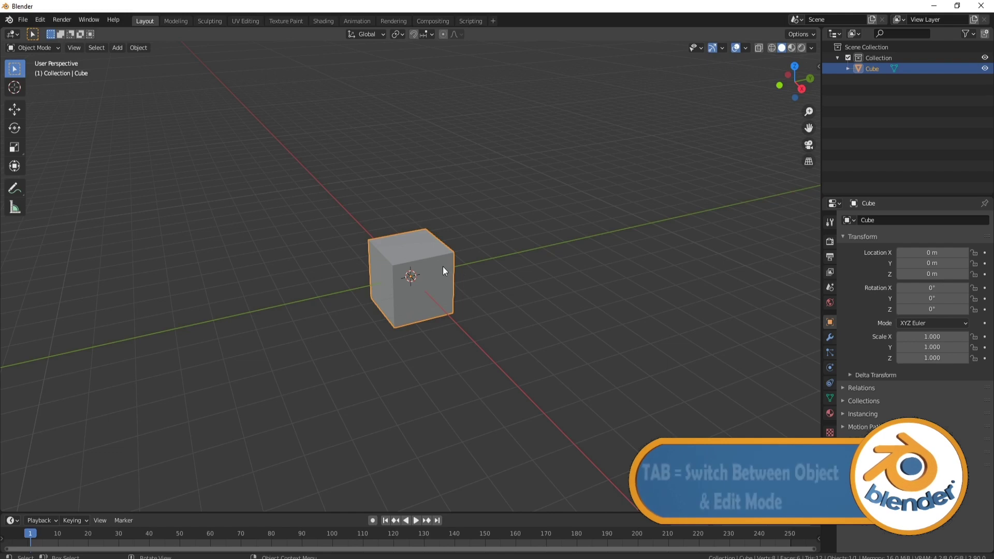
{"action": "key", "text": "Tab"}
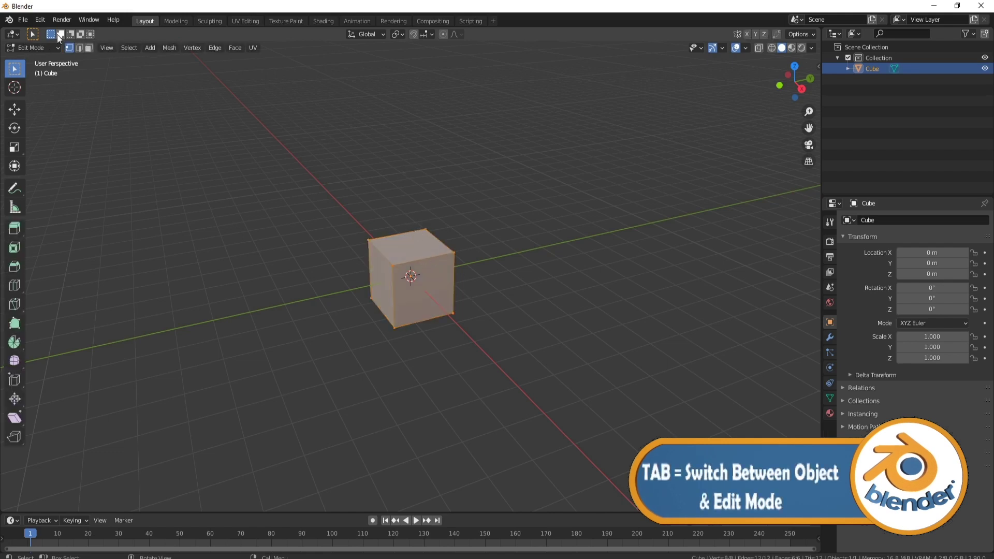
{"action": "left_click", "coordinate": [80, 48]}
{"action": "key", "text": "alt+a"}
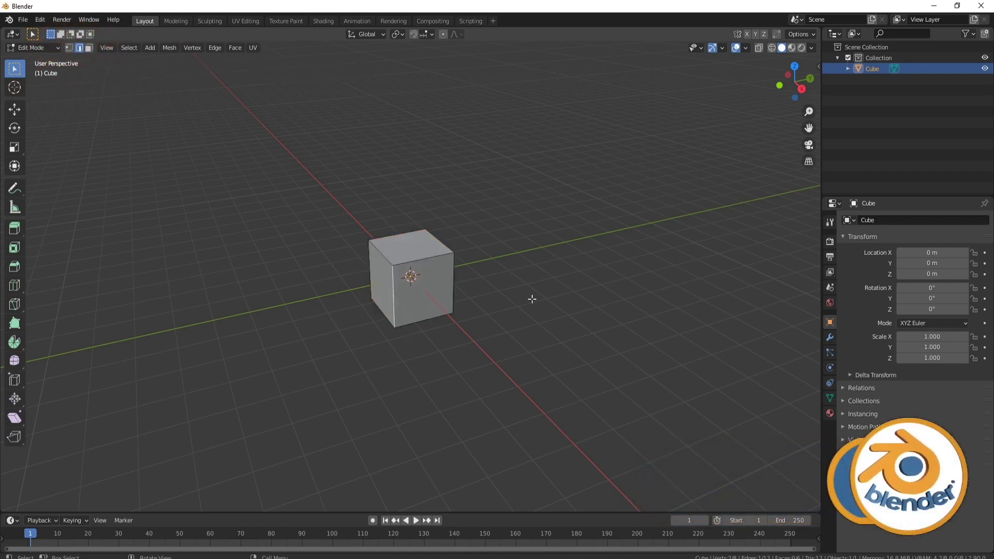
{"action": "key", "text": "ctrl+b"}
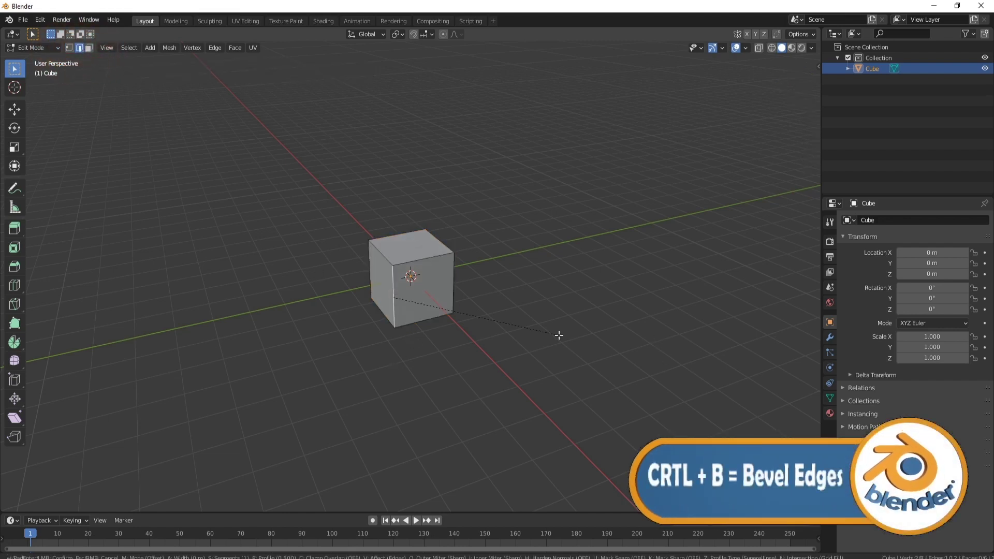
{"action": "left_click", "coordinate": [605, 356]}
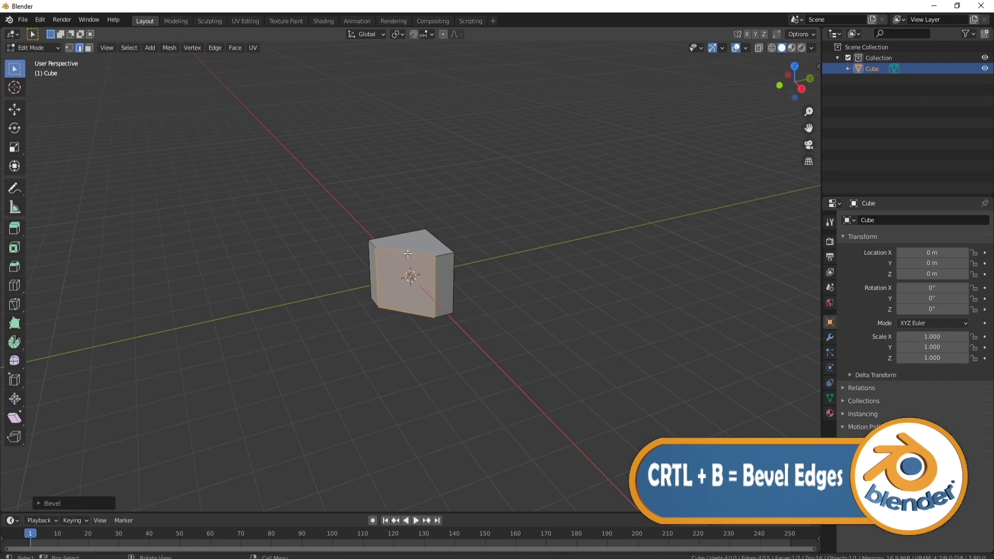
{"action": "scroll", "coordinate": [409, 252], "scroll_direction": "up", "scroll_amount": 2}
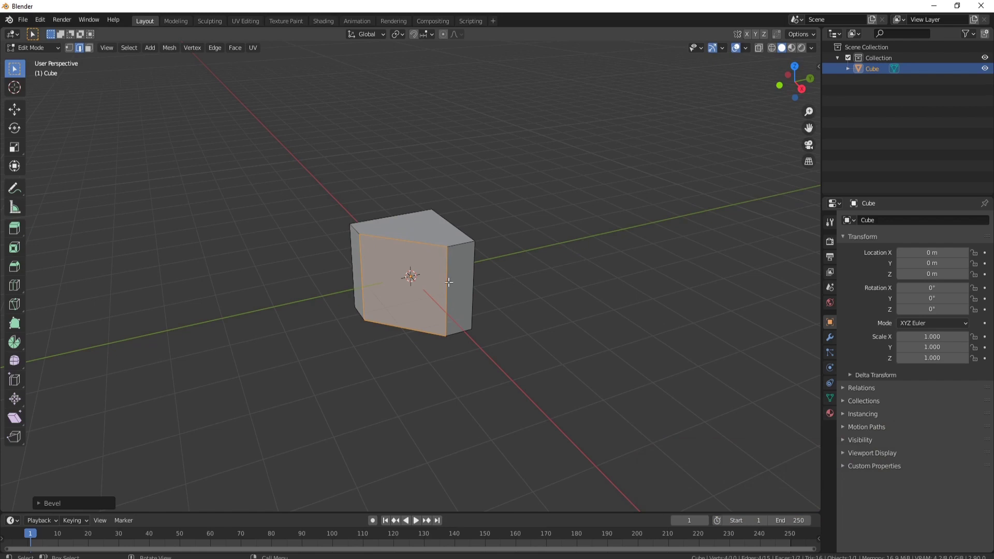
Step: Raise the bevel to 8 segments so the corner is rounded
{"action": "left_click", "coordinate": [52, 504]}
{"action": "middle_click_drag", "start_coordinate": [548, 265], "coordinate": [573, 295]}
{"action": "scroll", "coordinate": [472, 314], "scroll_direction": "up", "scroll_amount": 4}
{"action": "scroll", "coordinate": [472, 313], "scroll_direction": "down", "scroll_amount": 4}
{"action": "middle_click_drag", "start_coordinate": [500, 345], "coordinate": [462, 267]}
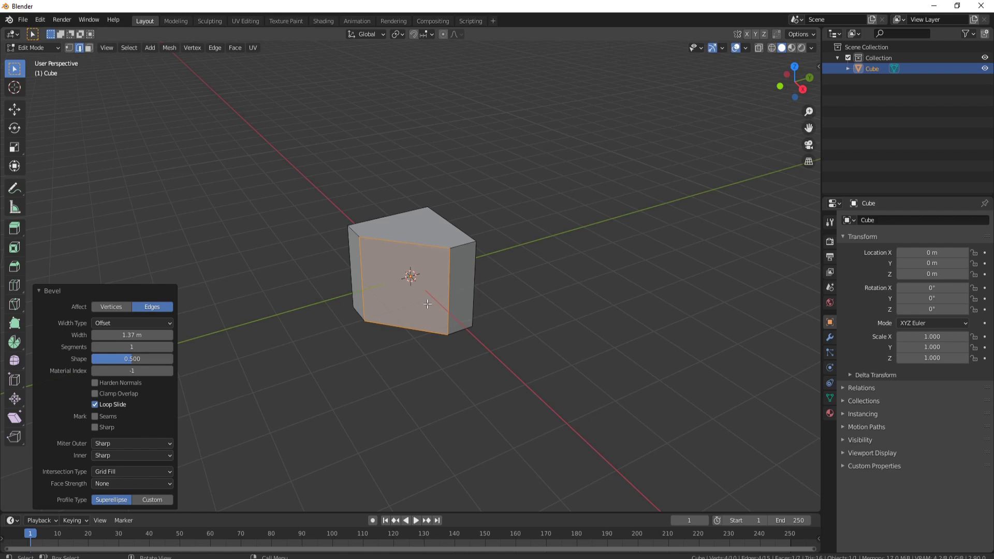
{"action": "left_click", "coordinate": [170, 347]}
{"action": "left_click", "coordinate": [170, 347]}
{"action": "left_click", "coordinate": [169, 347]}
{"action": "left_click", "coordinate": [169, 347]}
{"action": "left_click", "coordinate": [170, 347]}
{"action": "left_click", "coordinate": [170, 347]}
{"action": "left_click", "coordinate": [169, 347]}
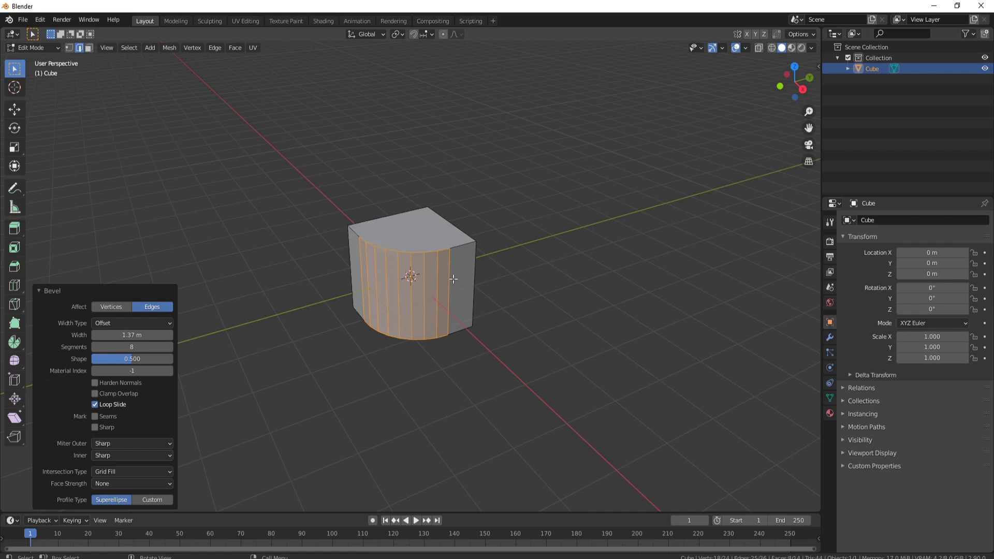
{"action": "middle_click_drag", "start_coordinate": [457, 287], "coordinate": [425, 233]}
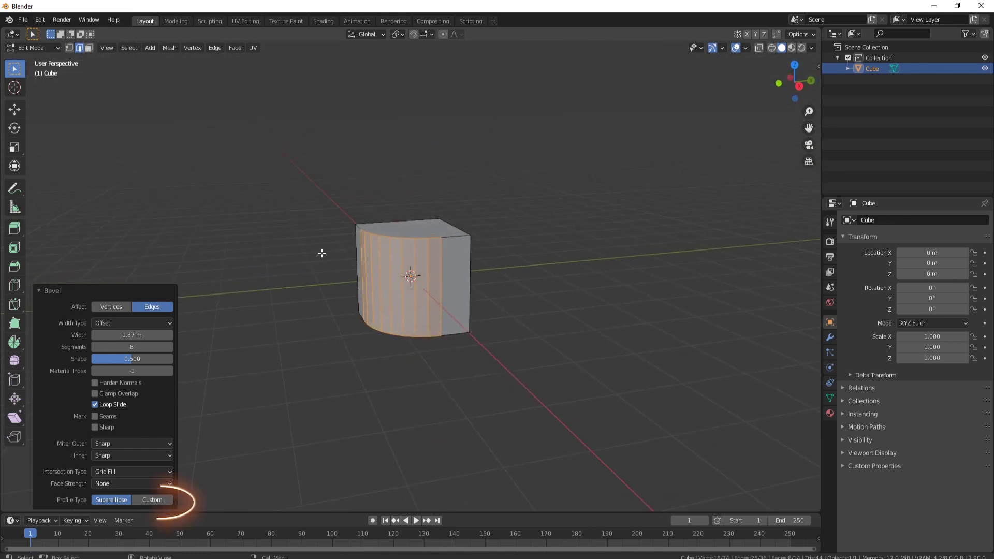
Step: Switch the bevel to a custom profile and add and reposition curve points to form a stepped, molding-like shape
{"action": "left_click", "coordinate": [152, 500]}
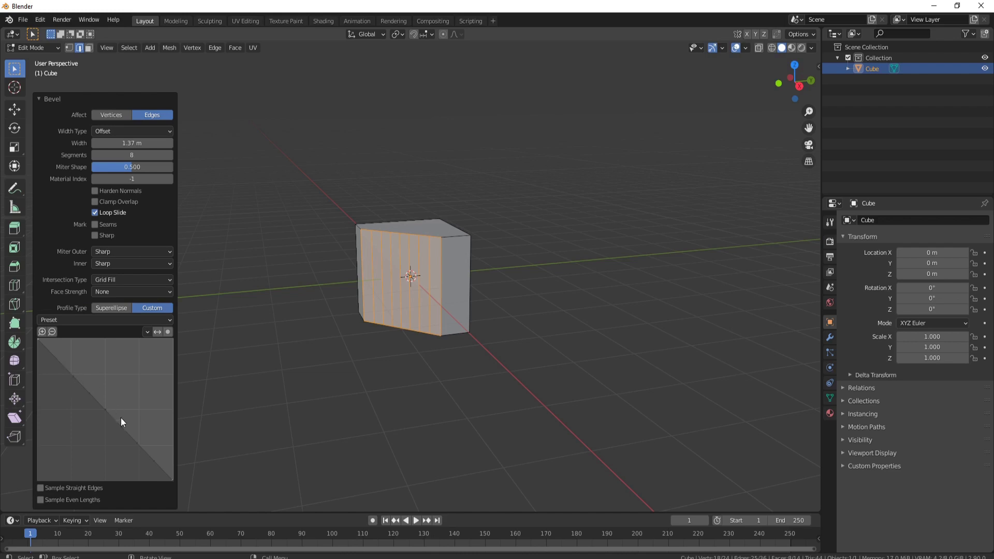
{"action": "scroll", "coordinate": [430, 280], "scroll_direction": "up", "scroll_amount": 3}
{"action": "middle_click_drag", "start_coordinate": [430, 281], "coordinate": [431, 311]}
{"action": "left_click", "coordinate": [56, 359]}
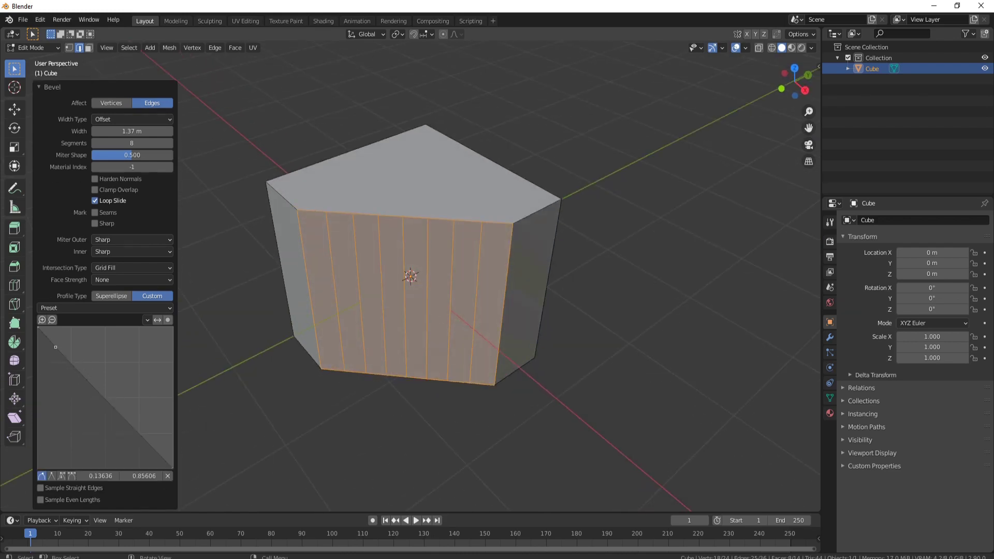
{"action": "left_click_drag", "start_coordinate": [55, 346], "coordinate": [59, 327]}
{"action": "left_click_drag", "start_coordinate": [93, 356], "coordinate": [63, 362]}
{"action": "left_click_drag", "start_coordinate": [93, 403], "coordinate": [86, 366]}
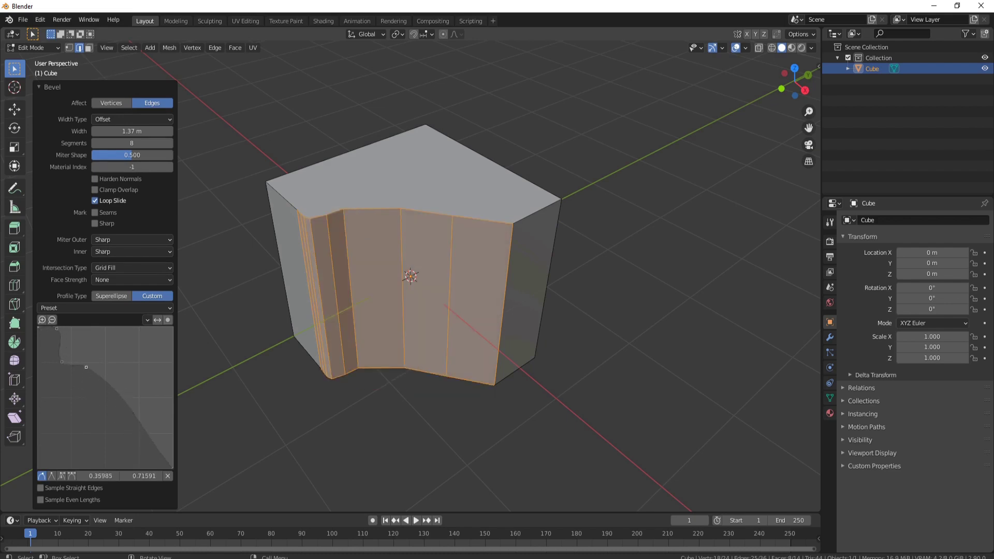
{"action": "left_click_drag", "start_coordinate": [155, 448], "coordinate": [96, 405]}
{"action": "left_click", "coordinate": [128, 438]}
{"action": "left_click_drag", "start_coordinate": [128, 438], "coordinate": [152, 439]}
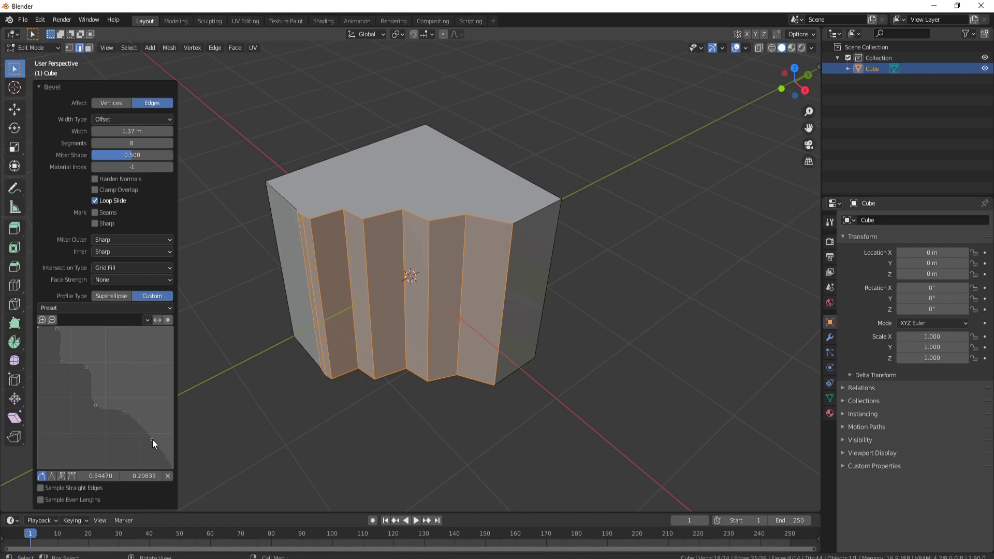
Step: Return to Object Mode and examine the stepped bevel from several angles
{"action": "mouse_move", "coordinate": [553, 243]}
{"action": "middle_mouse_down"}
{"action": "mouse_move", "coordinate": [533, 262]}
{"action": "mouse_move", "coordinate": [507, 249]}
{"action": "mouse_move", "coordinate": [549, 231]}
{"action": "middle_mouse_up"}
{"action": "key", "text": "Tab"}
{"action": "mouse_move", "coordinate": [436, 281]}
{"action": "middle_mouse_down"}
{"action": "mouse_move", "coordinate": [492, 235]}
{"action": "mouse_move", "coordinate": [420, 178]}
{"action": "mouse_move", "coordinate": [396, 259]}
{"action": "mouse_move", "coordinate": [448, 301]}
{"action": "mouse_move", "coordinate": [453, 284]}
{"action": "middle_mouse_up"}
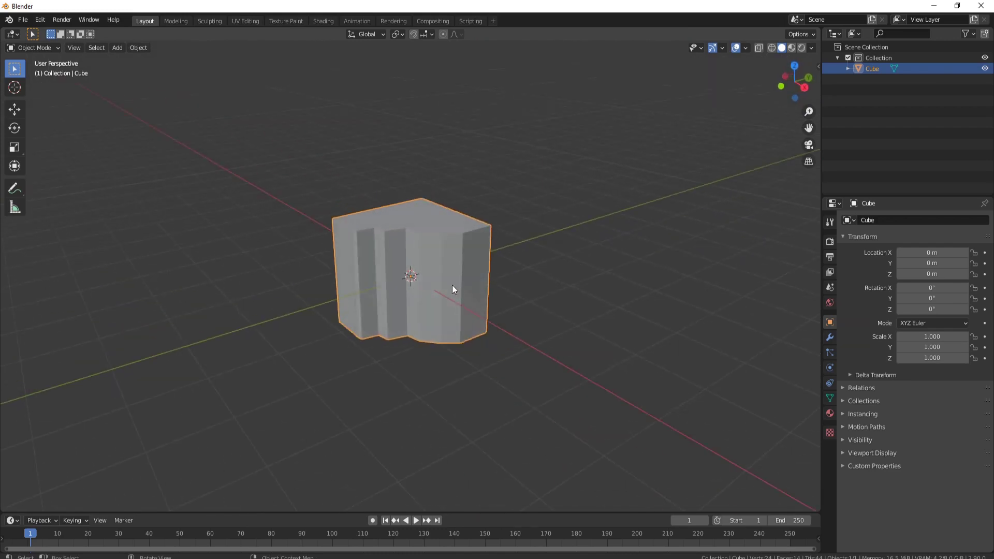
{"action": "scroll", "coordinate": [399, 259], "scroll_direction": "down", "scroll_amount": 2}
{"action": "middle_click_drag", "start_coordinate": [395, 259], "coordinate": [415, 300]}
{"action": "scroll", "coordinate": [417, 304], "scroll_direction": "up", "scroll_amount": 4}
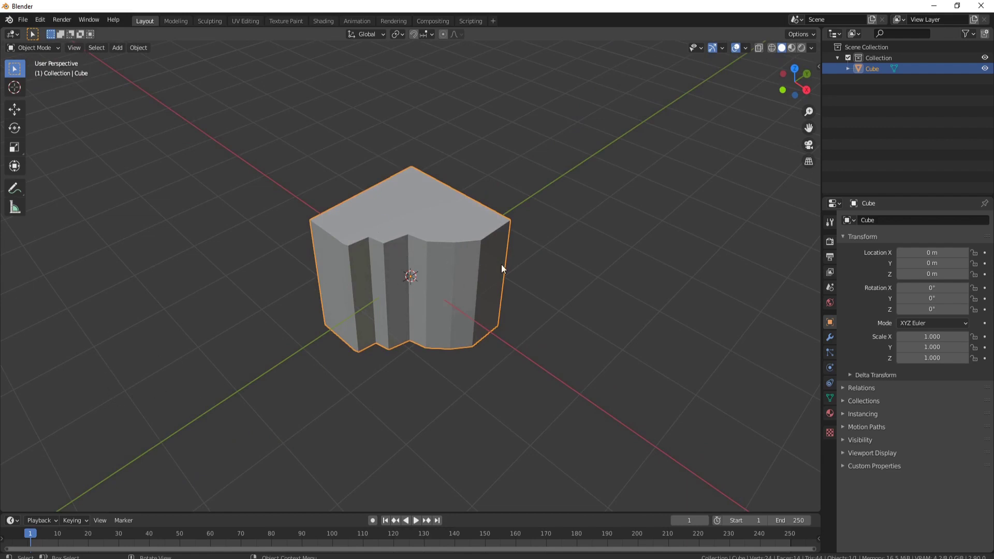
{"action": "middle_click_drag", "start_coordinate": [495, 249], "coordinate": [342, 192]}
{"action": "middle_click_drag", "start_coordinate": [390, 261], "coordinate": [428, 303]}
{"action": "scroll", "coordinate": [436, 311], "scroll_direction": "down", "scroll_amount": 3}
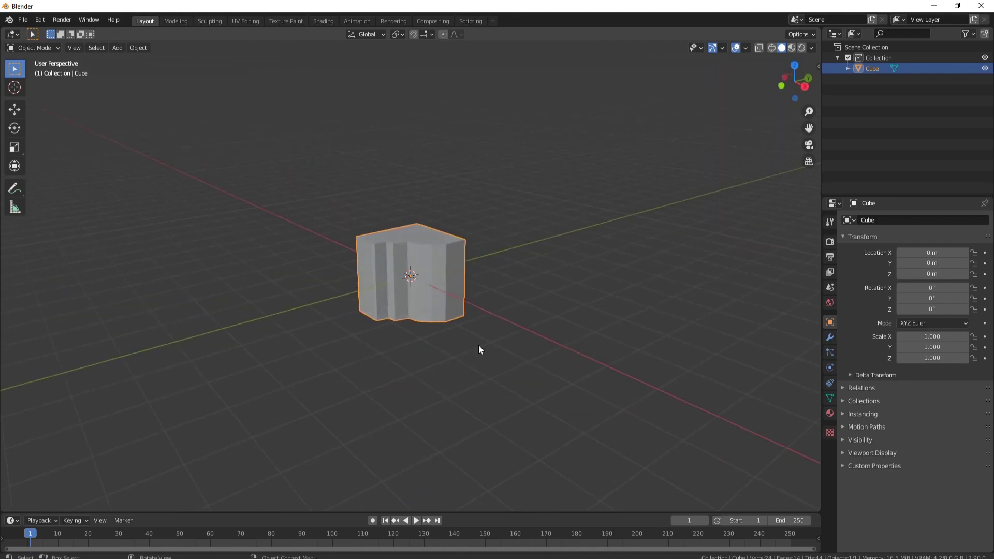
{"action": "scroll", "coordinate": [441, 290], "scroll_direction": "up", "scroll_amount": 2}
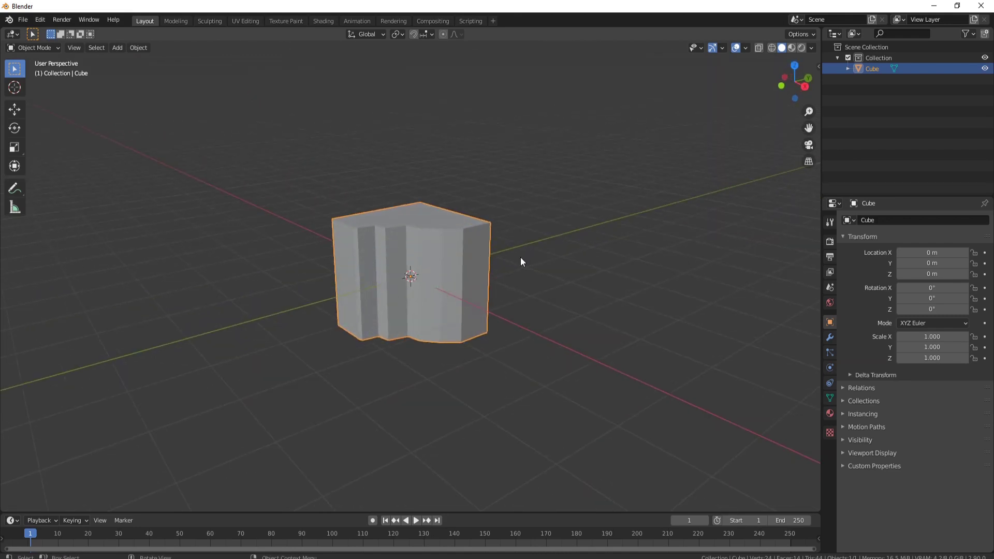
Step: Lengthen the block by moving its bottom face down about 2.49 m along Z in Edit Mode
{"action": "key", "text": "Tab"}
{"action": "middle_click_drag", "start_coordinate": [506, 293], "coordinate": [464, 241]}
{"action": "left_click", "coordinate": [89, 48]}
{"action": "left_click", "coordinate": [445, 330]}
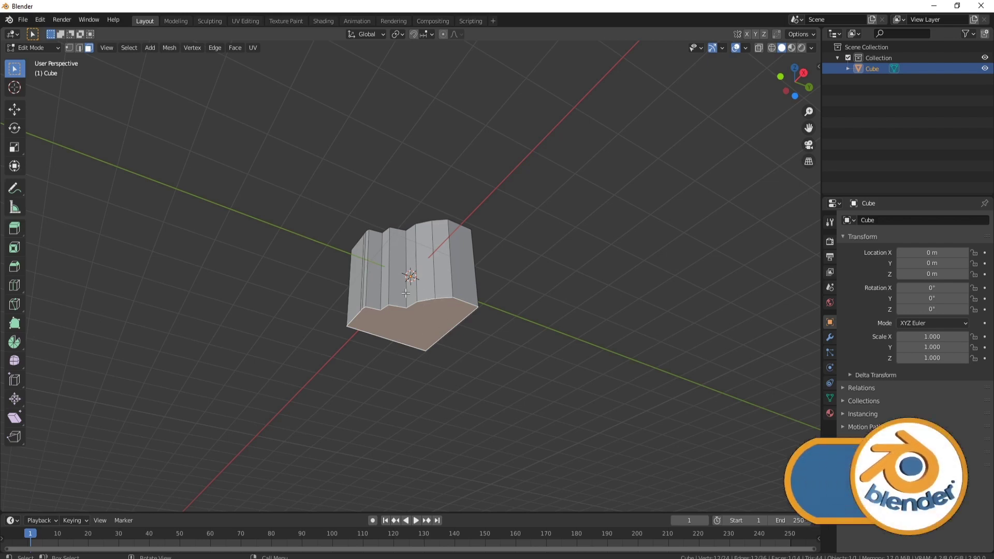
{"action": "key", "text": "shift+space"}
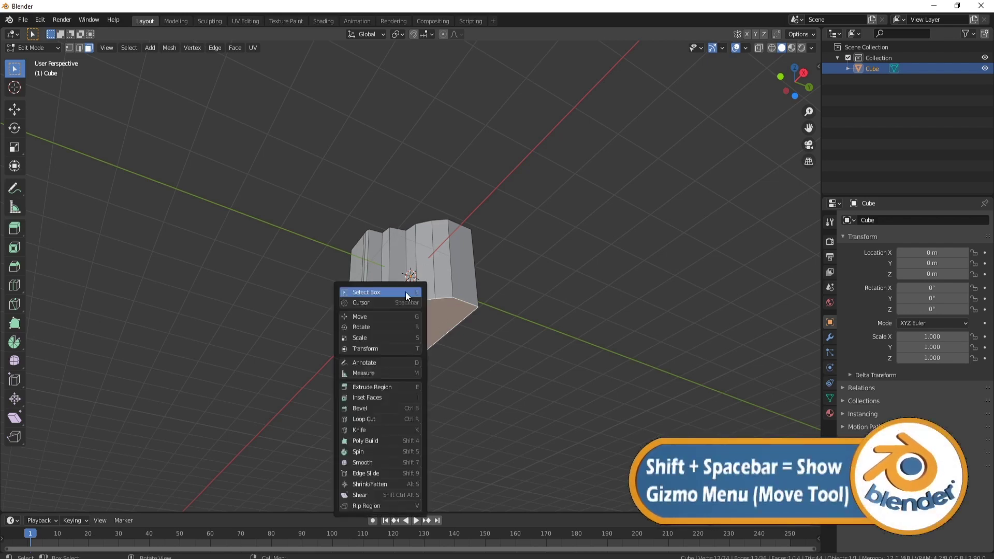
{"action": "left_click", "coordinate": [370, 316]}
{"action": "left_click_drag", "start_coordinate": [403, 277], "coordinate": [405, 404]}
{"action": "middle_click_drag", "start_coordinate": [405, 404], "coordinate": [423, 234]}
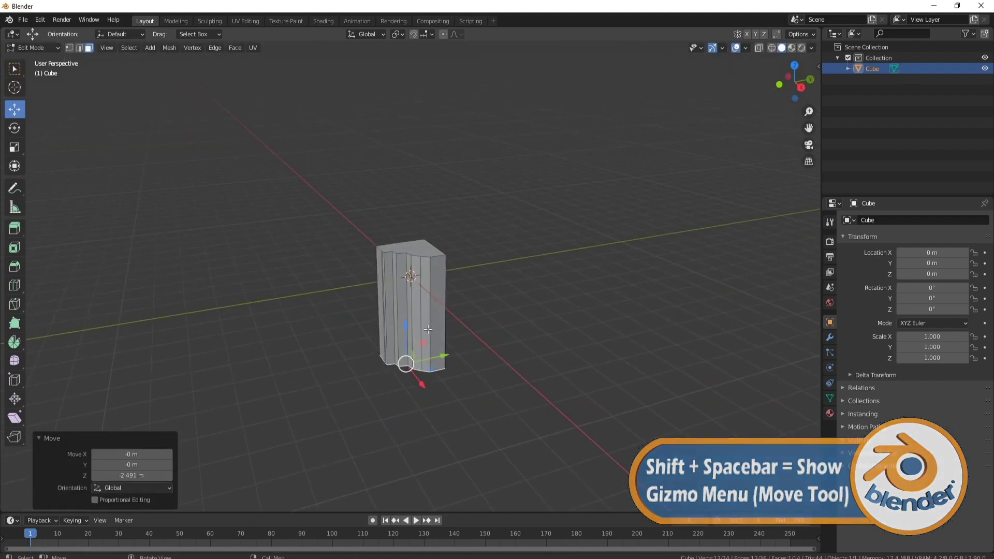
Step: Inset the block's top face by about 0.113 m and scale the inner face to about 0.925
{"action": "scroll", "coordinate": [424, 234], "scroll_direction": "up", "scroll_amount": 7}
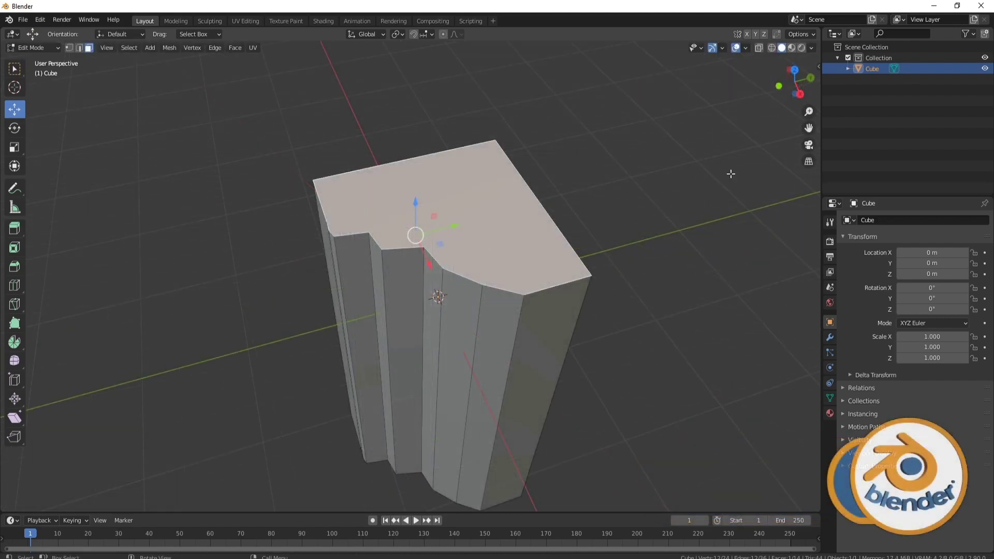
{"action": "key", "text": "i"}
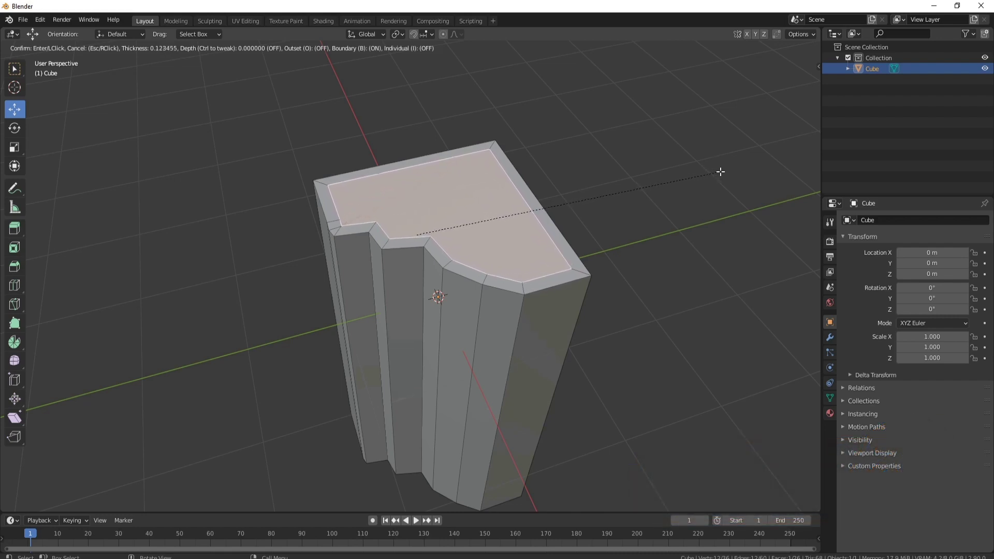
{"action": "left_click", "coordinate": [722, 171]}
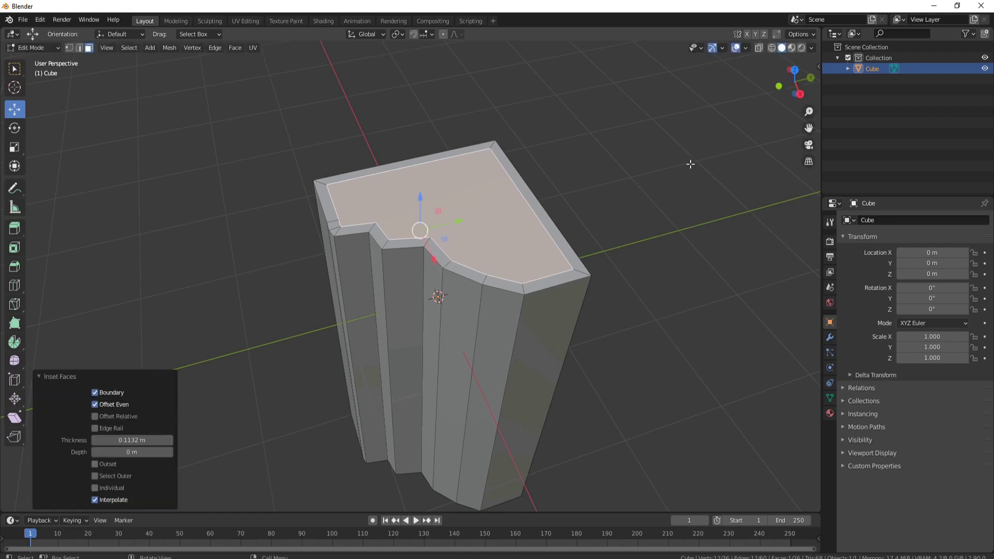
{"action": "middle_click_drag", "start_coordinate": [542, 152], "coordinate": [363, 192]}
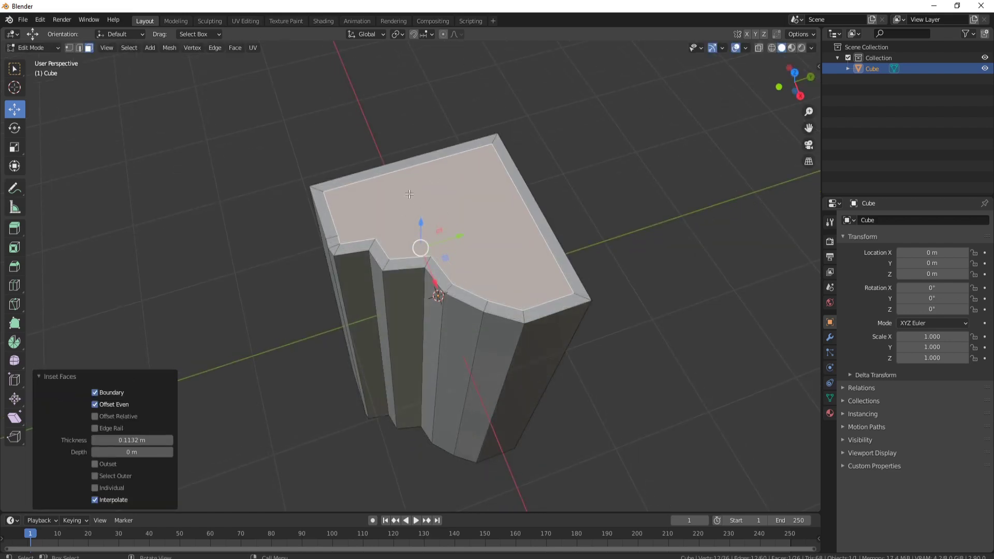
{"action": "key", "text": "s"}
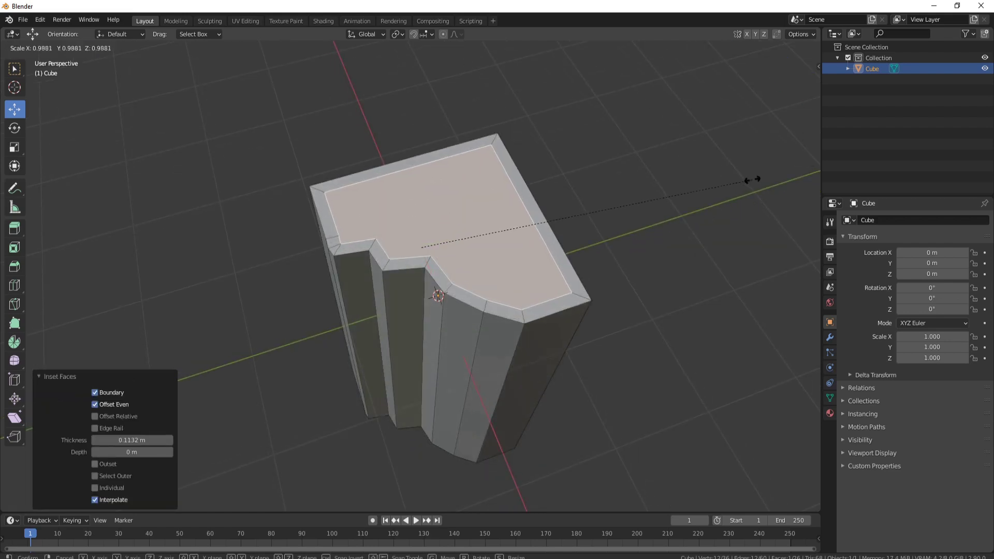
{"action": "left_click", "coordinate": [730, 178]}
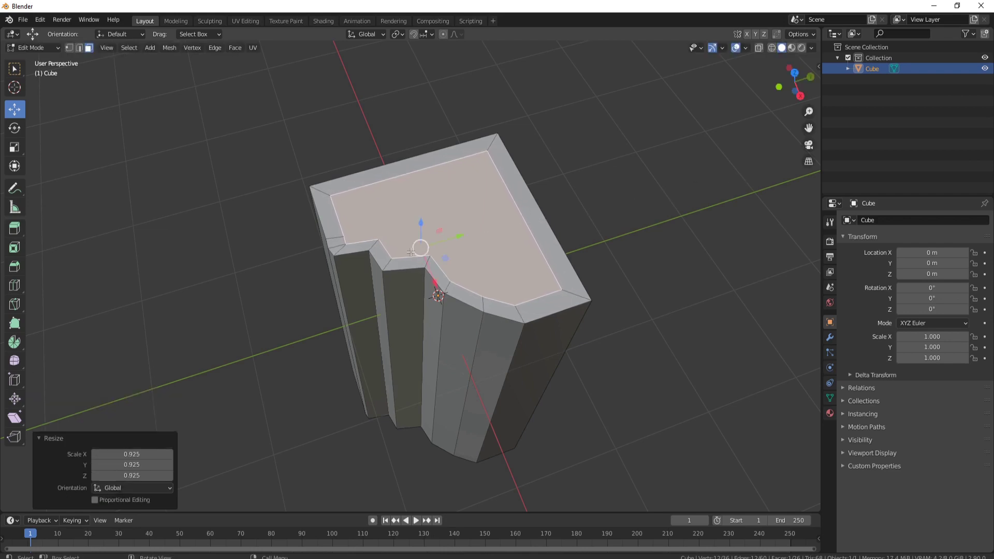
Step: Center the inset top face within its border by nudging it along X and about 0.033 m along Y
{"action": "key", "text": "g"}
{"action": "key", "text": "x"}
{"action": "left_click", "coordinate": [432, 286]}
{"action": "key", "text": "g"}
{"action": "key", "text": "y"}
{"action": "left_click", "coordinate": [468, 234]}
Step: Mark the boundary edges of the inset top face as a seam
{"action": "middle_click_drag", "start_coordinate": [557, 251], "coordinate": [426, 222]}
{"action": "middle_click_drag", "start_coordinate": [364, 196], "coordinate": [362, 244]}
{"action": "scroll", "coordinate": [362, 247], "scroll_direction": "up", "scroll_amount": 2}
{"action": "middle_click_drag", "start_coordinate": [366, 376], "coordinate": [431, 253]}
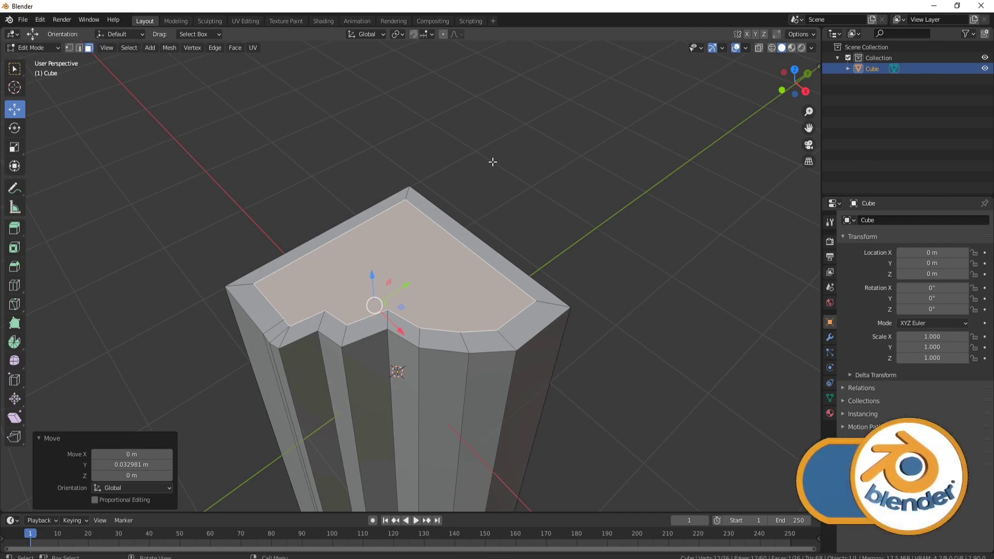
{"action": "key", "text": "ctrl+e"}
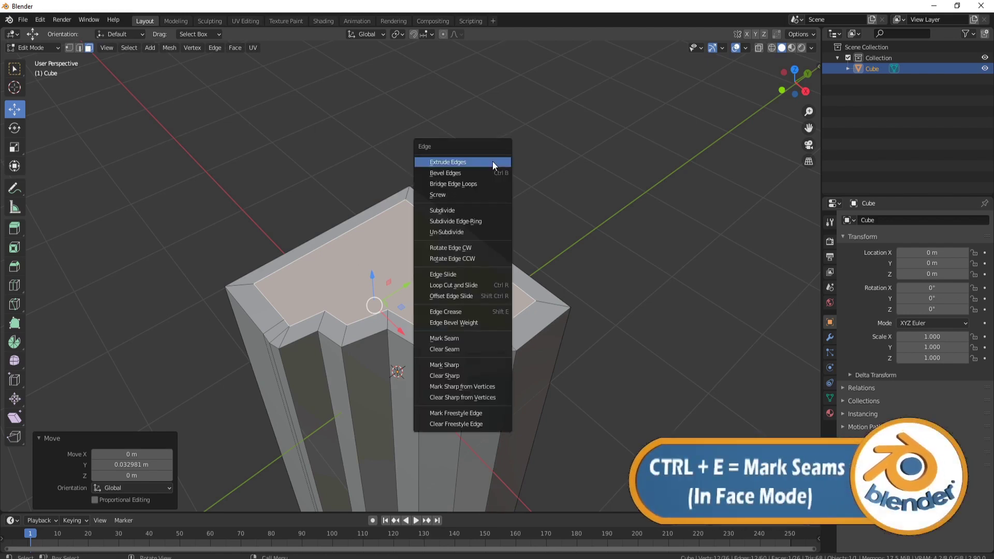
{"action": "left_click", "coordinate": [452, 337]}
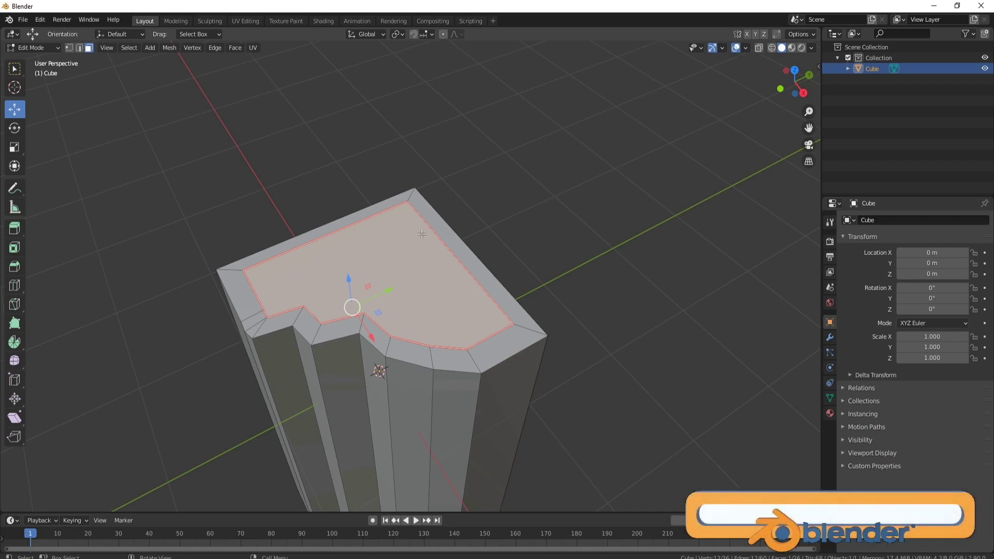
{"action": "middle_click_drag", "start_coordinate": [486, 297], "coordinate": [294, 267]}
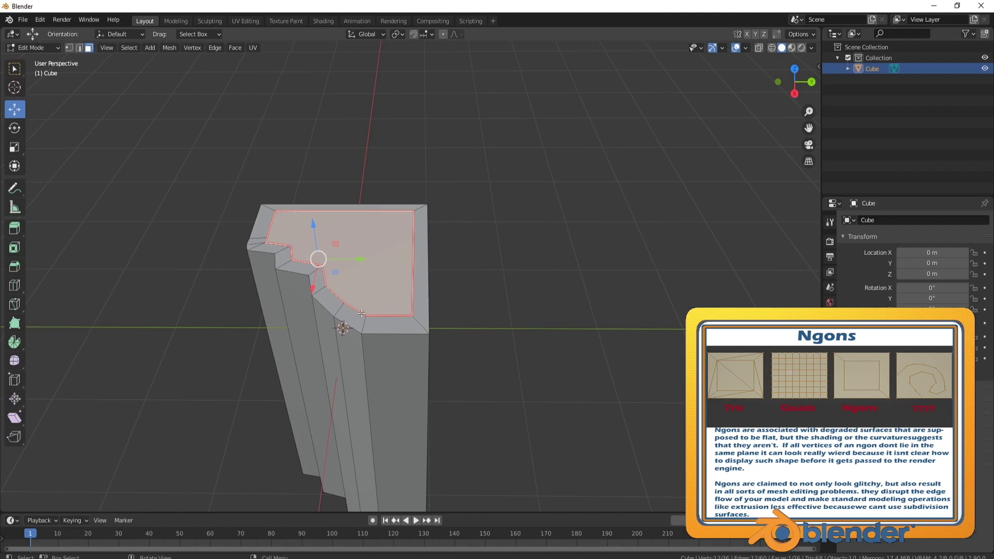
Step: Triangulate the inset top face, and select all of its triangles as linked faces delimited by the seam
{"action": "right_click", "coordinate": [460, 209]}
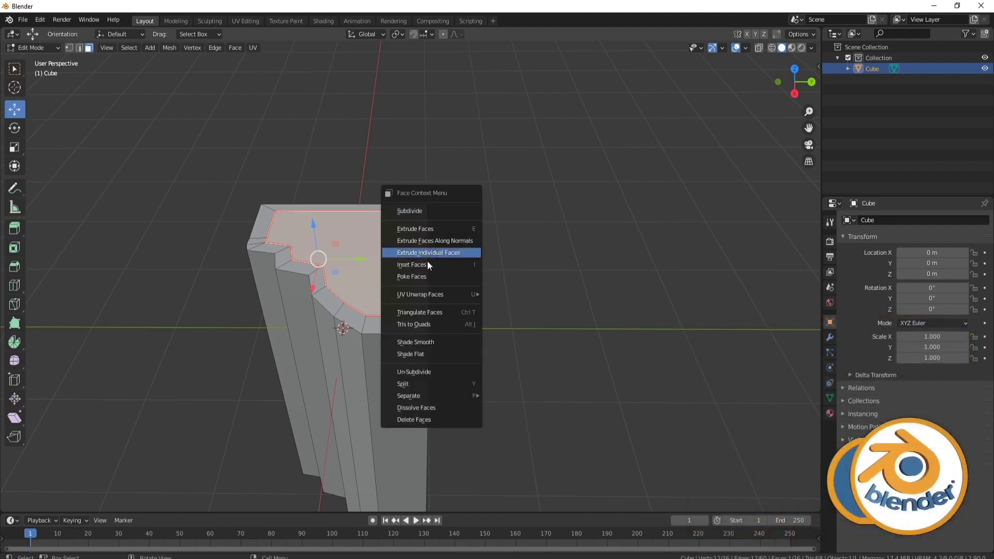
{"action": "left_click", "coordinate": [429, 312]}
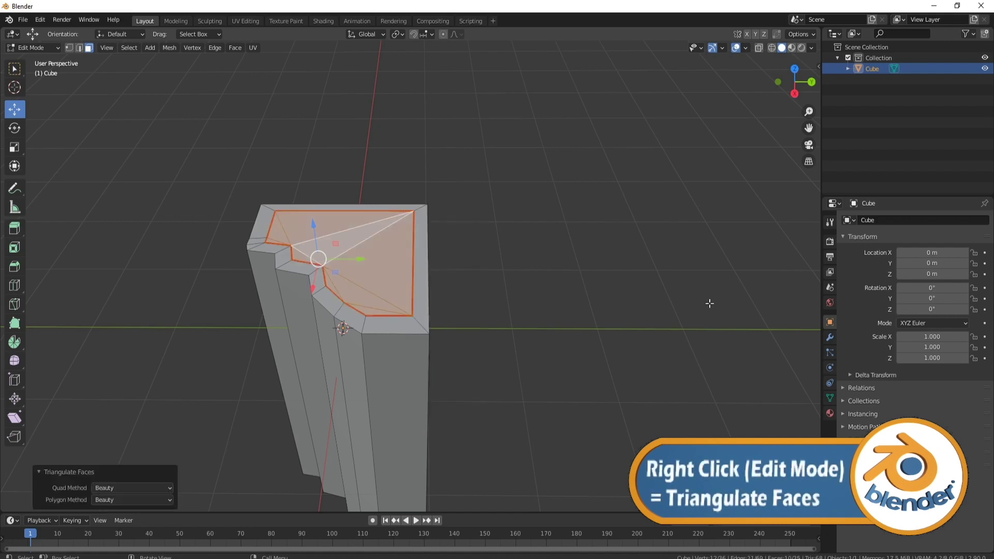
{"action": "left_click", "coordinate": [418, 386]}
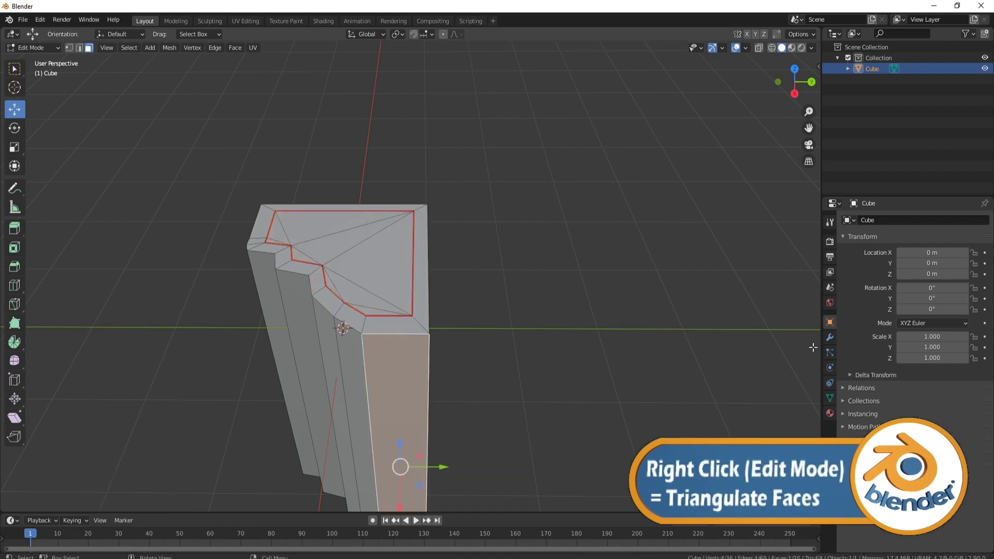
{"action": "left_click", "coordinate": [350, 230]}
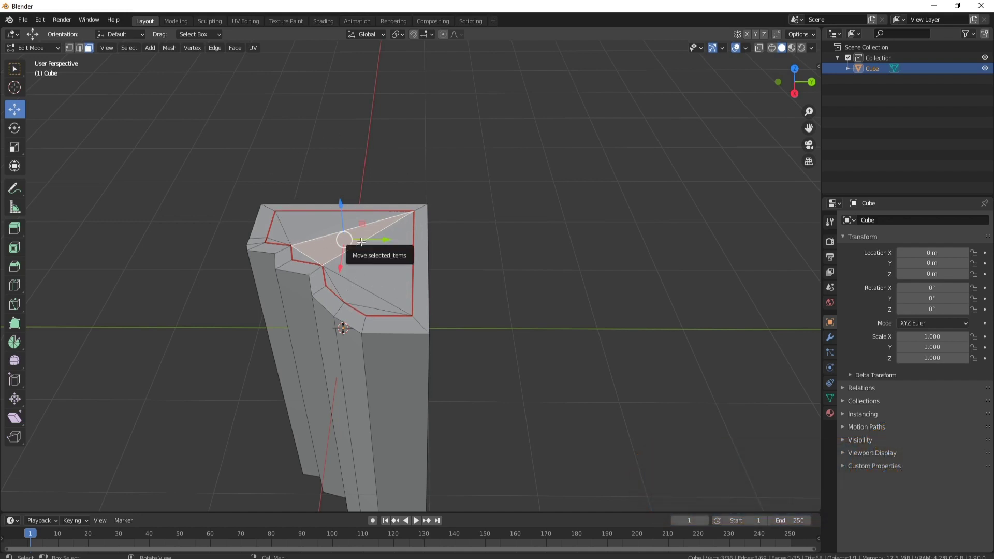
{"action": "key", "text": "ctrl+l"}
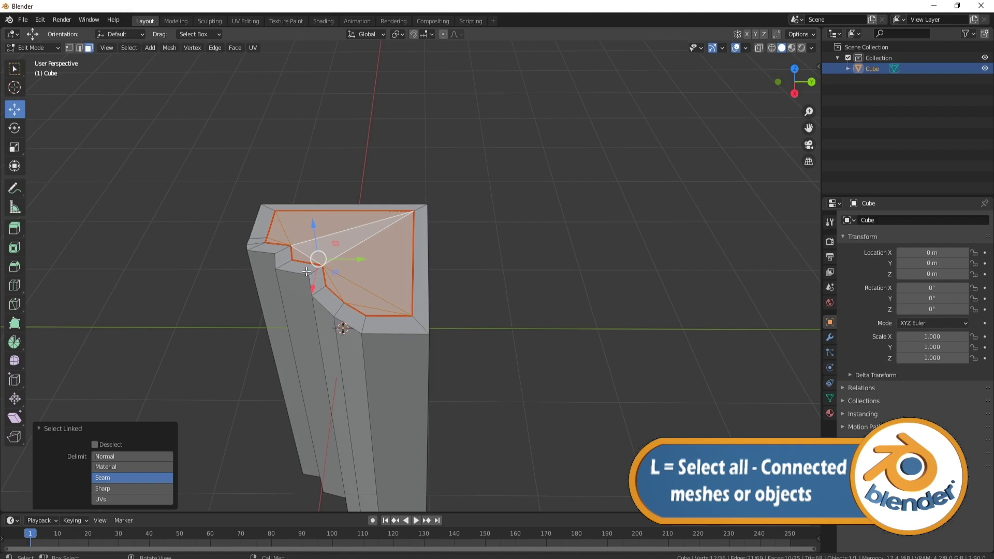
Step: Return to Object Mode and move the block about 5.97 m along the Y axis with the Move tool
{"action": "middle_click_drag", "start_coordinate": [389, 235], "coordinate": [453, 265]}
{"action": "middle_click_drag", "start_coordinate": [378, 202], "coordinate": [441, 263]}
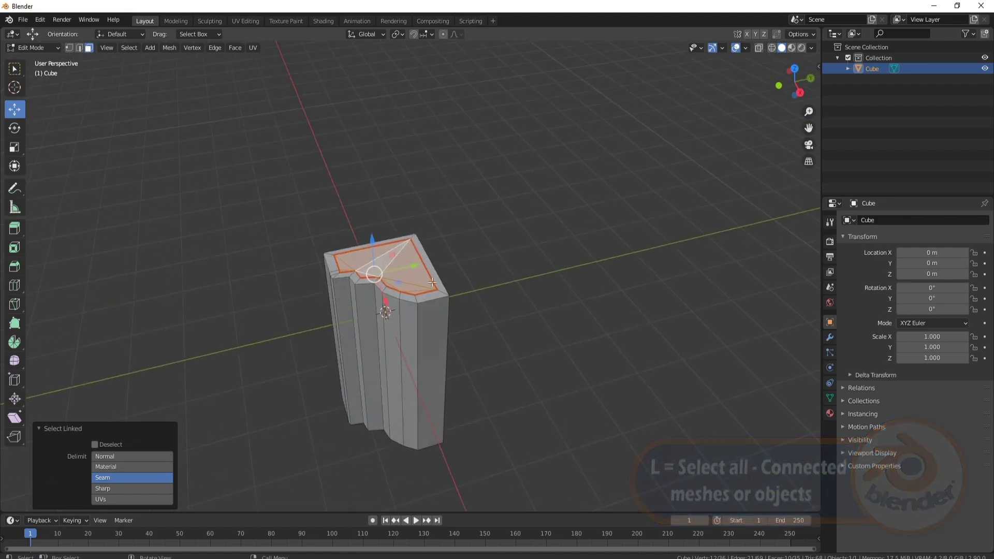
{"action": "middle_click_drag", "start_coordinate": [579, 267], "coordinate": [459, 272]}
{"action": "key", "text": "Tab"}
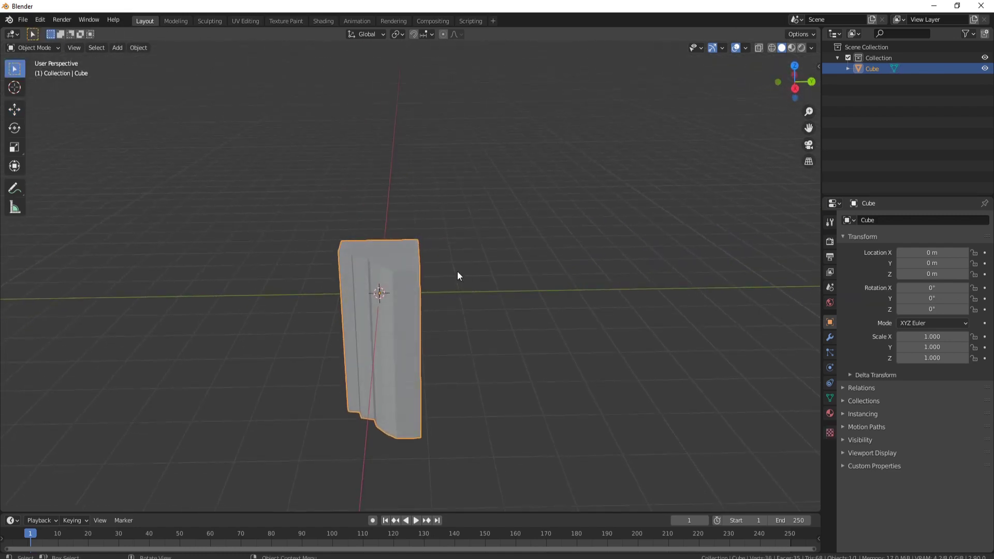
{"action": "middle_click_drag", "start_coordinate": [381, 296], "coordinate": [368, 302]}
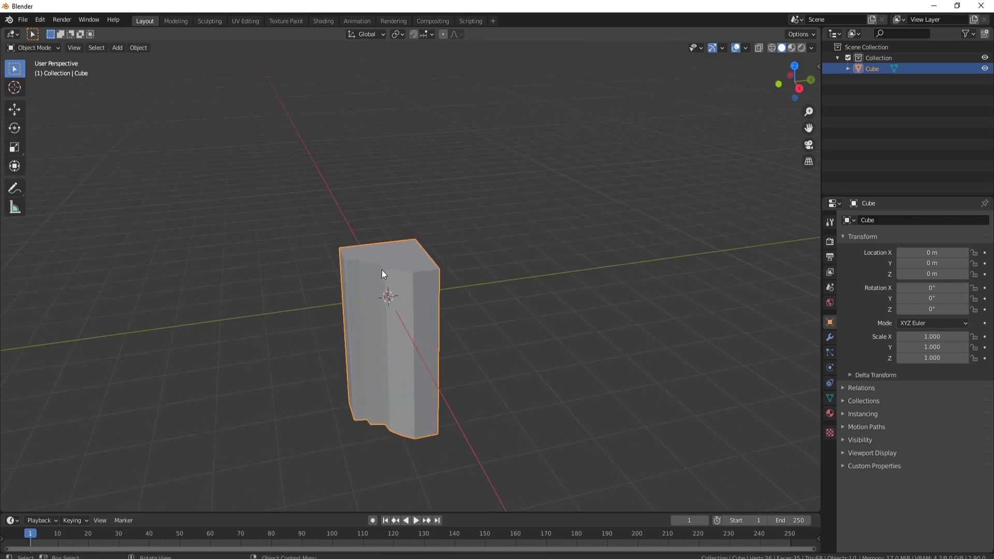
{"action": "key", "text": "shift+space"}
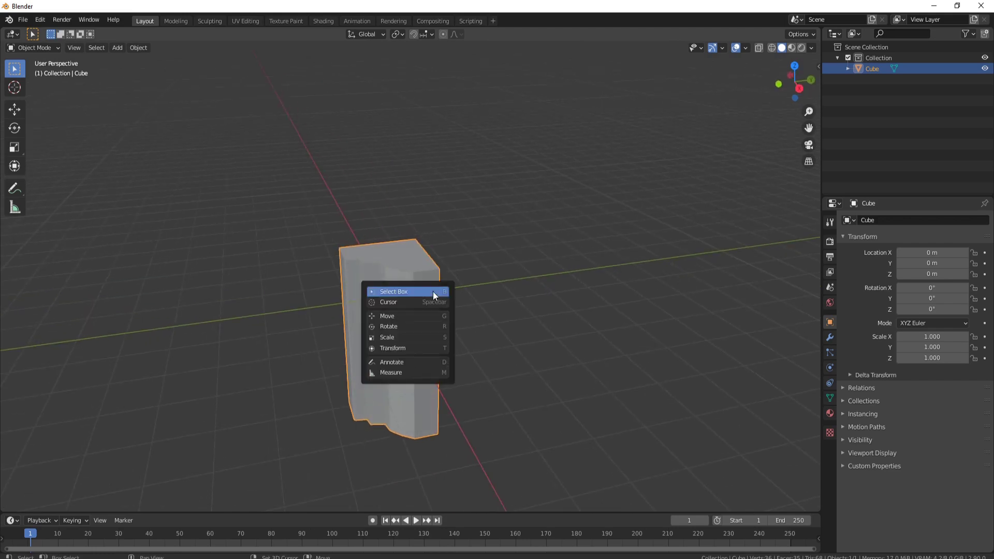
{"action": "left_click", "coordinate": [414, 316]}
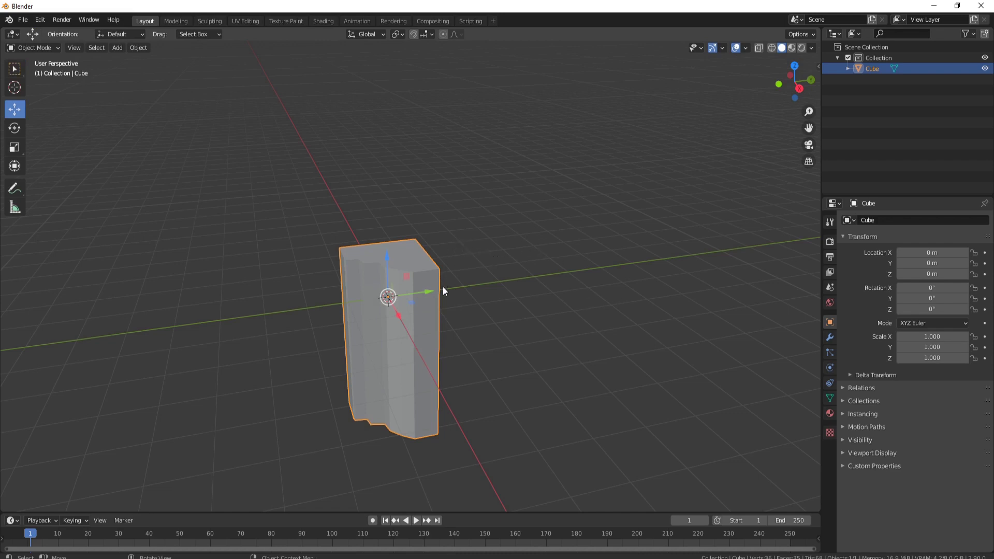
{"action": "left_click_drag", "start_coordinate": [429, 291], "coordinate": [642, 265]}
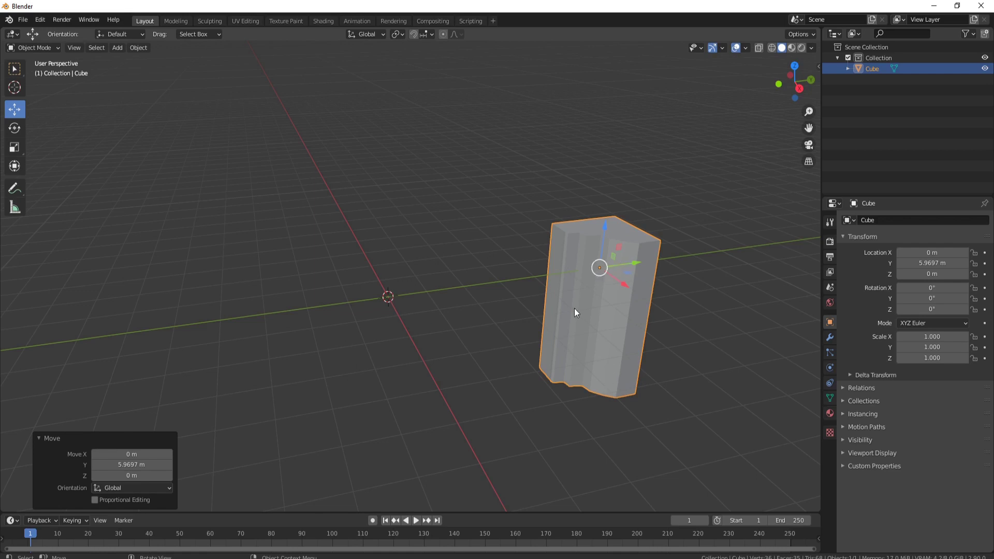
Step: Set the block's origin to the 3D cursor at the world center
{"action": "middle_click_drag", "start_coordinate": [573, 310], "coordinate": [534, 300]}
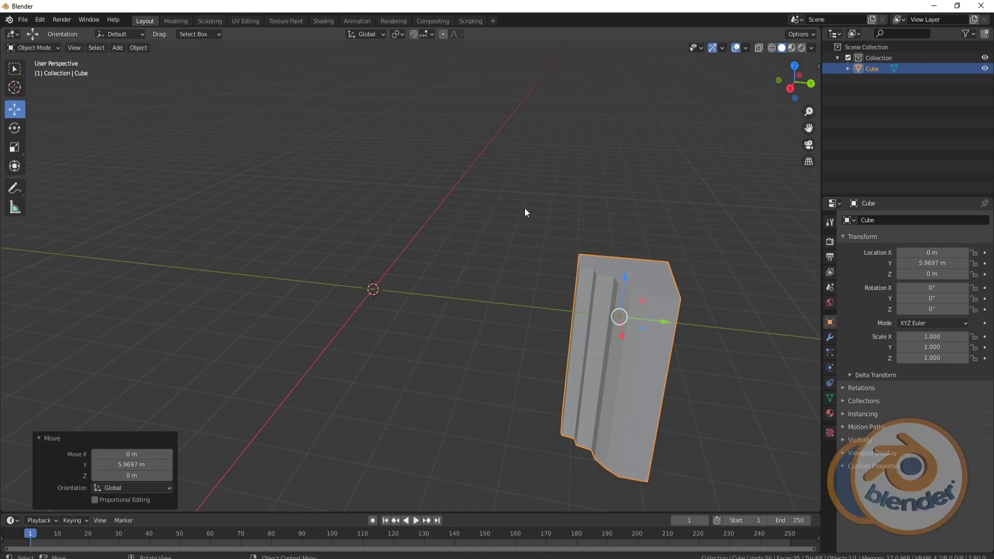
{"action": "right_click", "coordinate": [499, 218]}
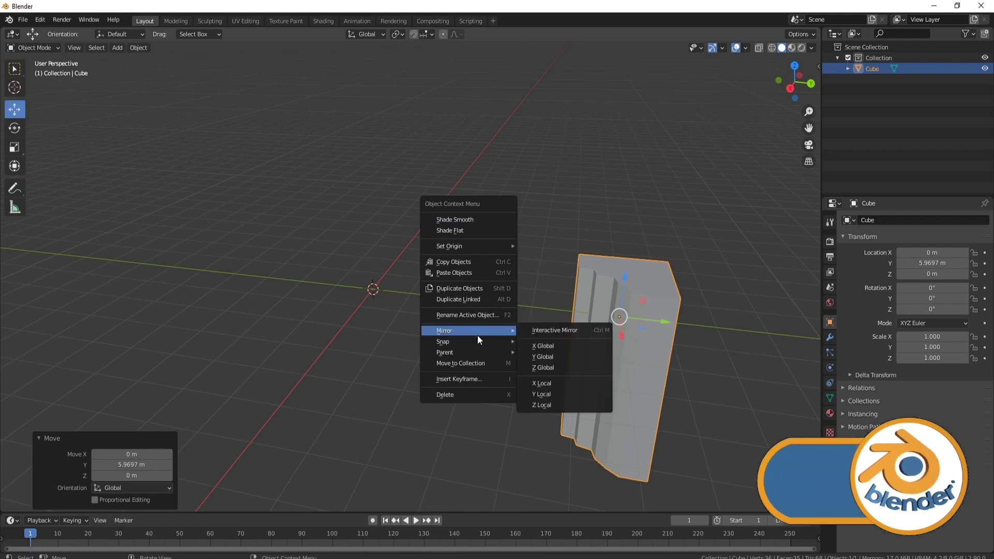
{"action": "right_click", "coordinate": [441, 235]}
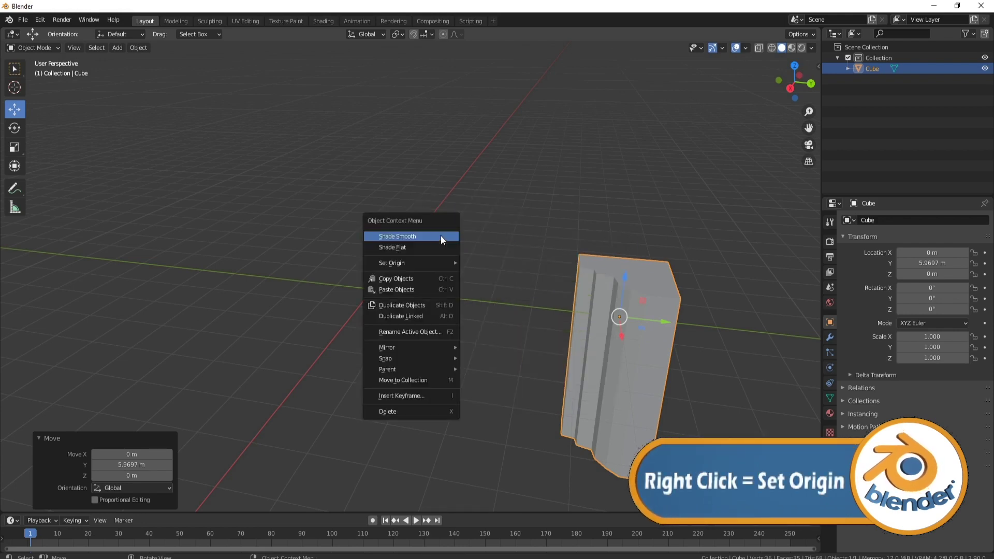
{"action": "mouse_move", "coordinate": [428, 262]}
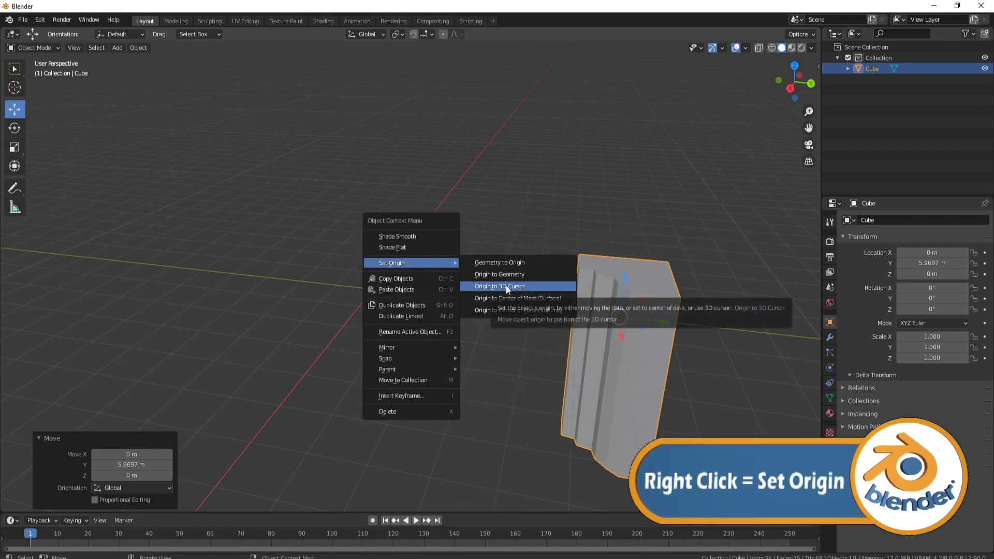
{"action": "left_click", "coordinate": [512, 286]}
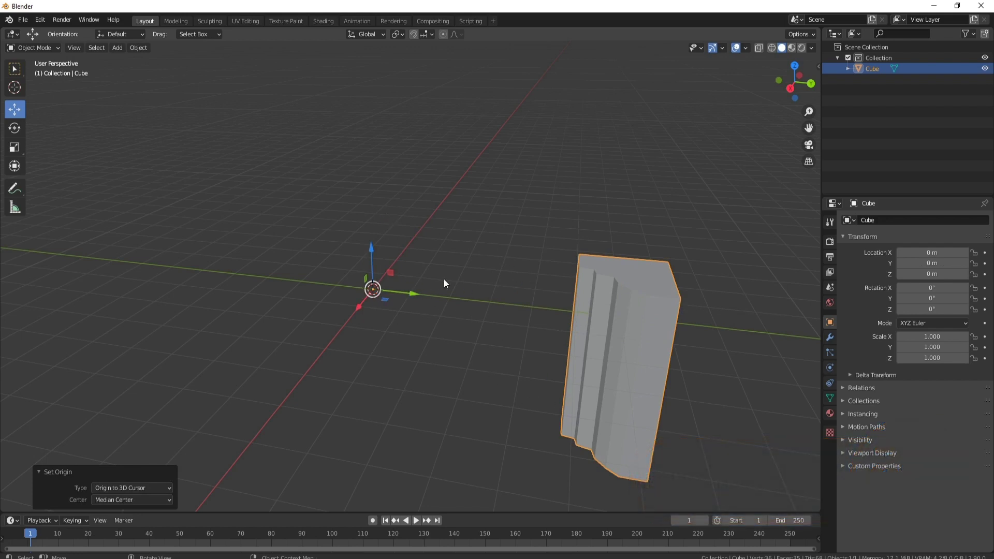
{"action": "left_click", "coordinate": [693, 256]}
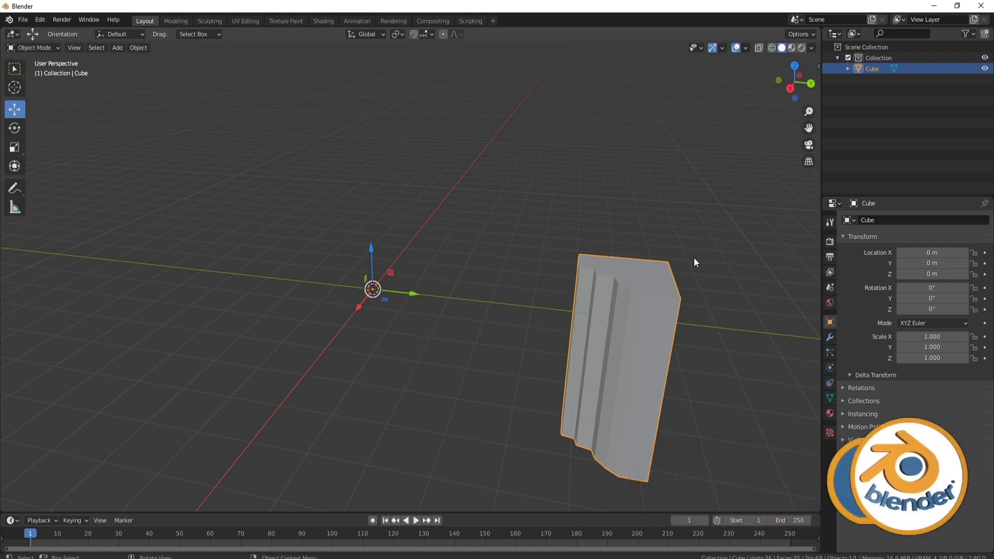
Step: In Edit Mode, shift the entire mesh along Y by about -3.88 m and back out by about 1.92 m
{"action": "key", "text": "Tab"}
{"action": "key", "text": "a"}
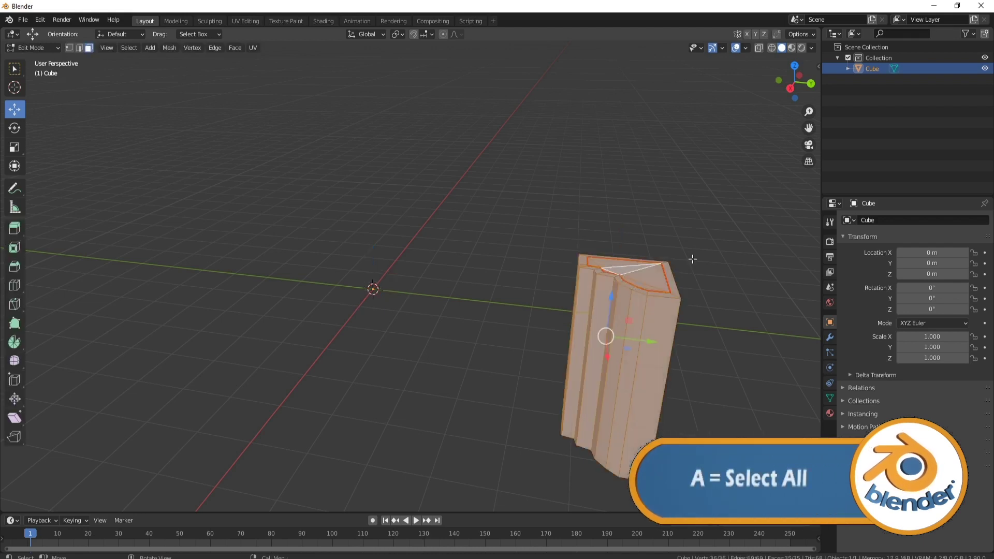
{"action": "left_click_drag", "start_coordinate": [652, 343], "coordinate": [402, 301]}
{"action": "middle_click_drag", "start_coordinate": [425, 304], "coordinate": [448, 282]}
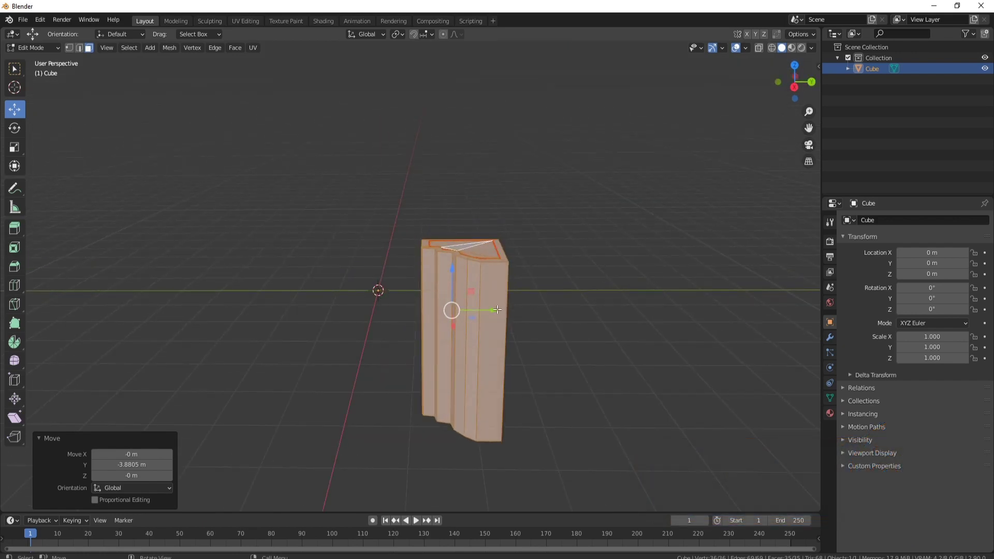
{"action": "left_click_drag", "start_coordinate": [492, 310], "coordinate": [574, 298]}
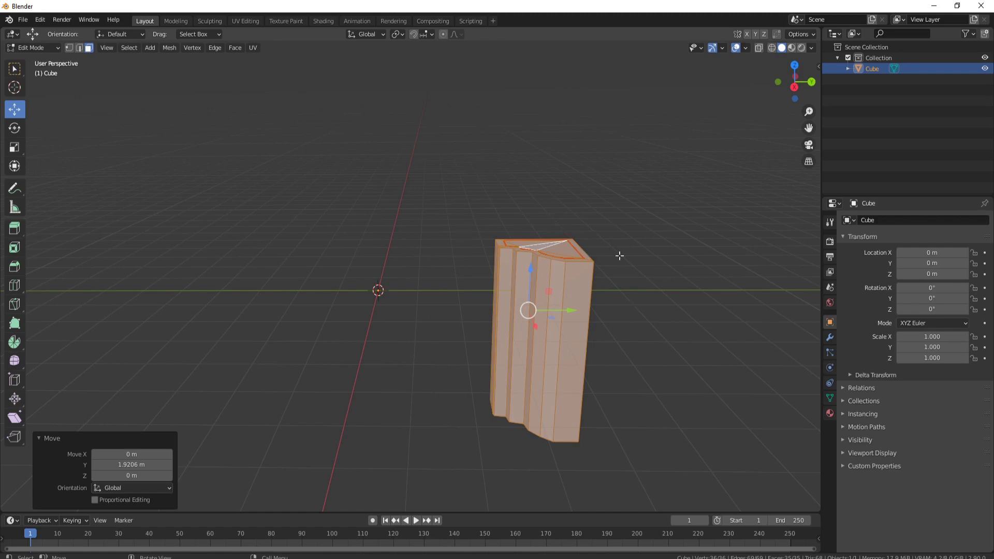
Step: Select the seam-bounded top triangles and Spin them around the X axis with 12 steps into a curved half arch, and return to Object Mode
{"action": "middle_click_drag", "start_coordinate": [587, 248], "coordinate": [474, 244]}
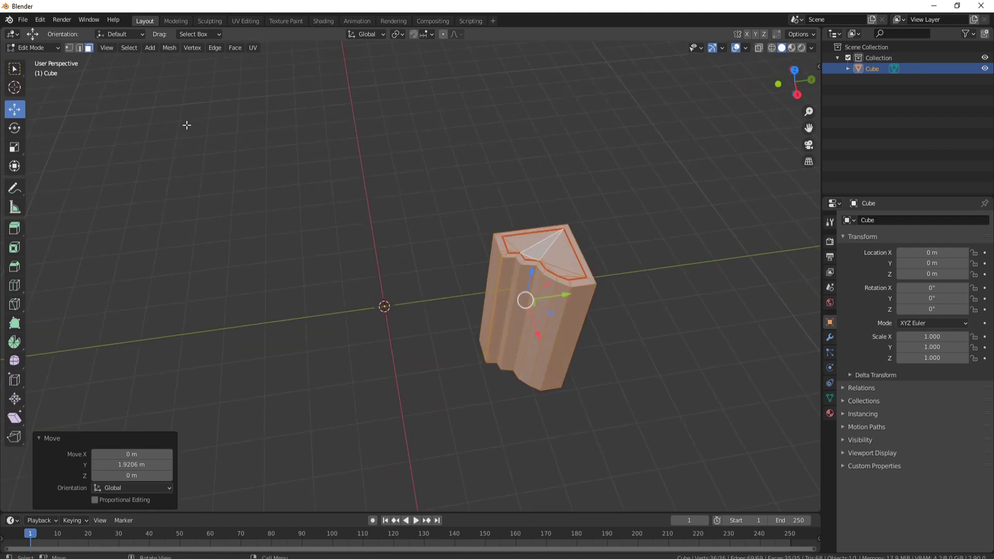
{"action": "left_click", "coordinate": [562, 253]}
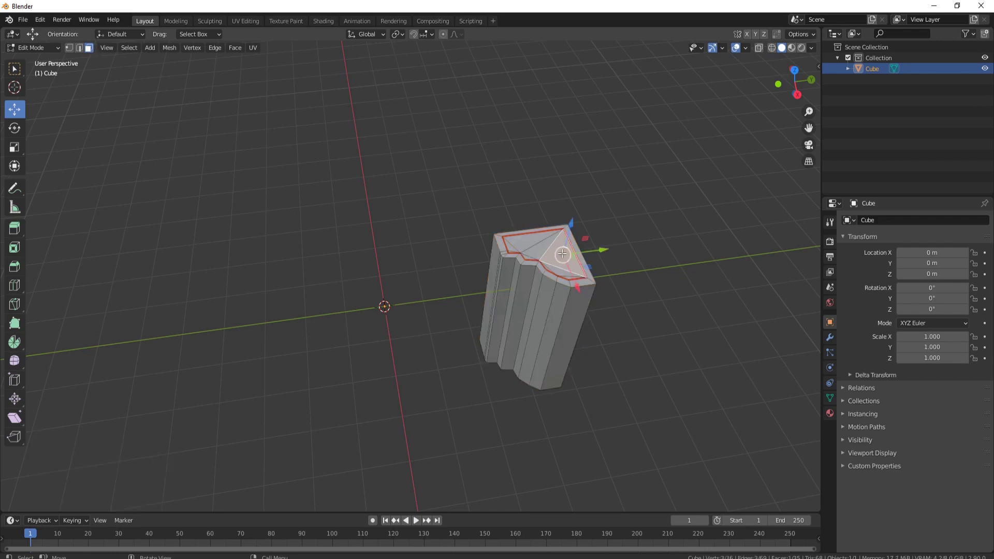
{"action": "key", "text": "ctrl+l"}
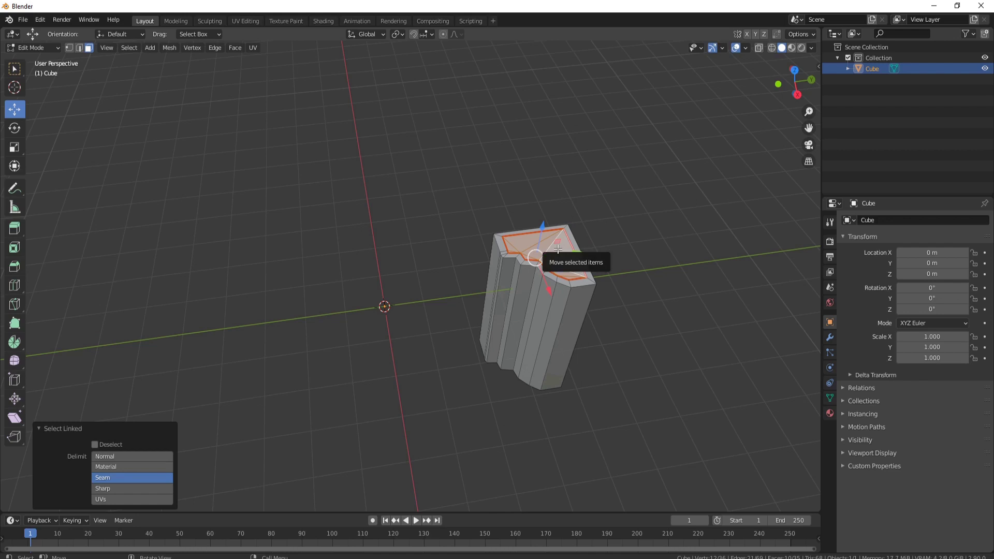
{"action": "left_click", "coordinate": [15, 342]}
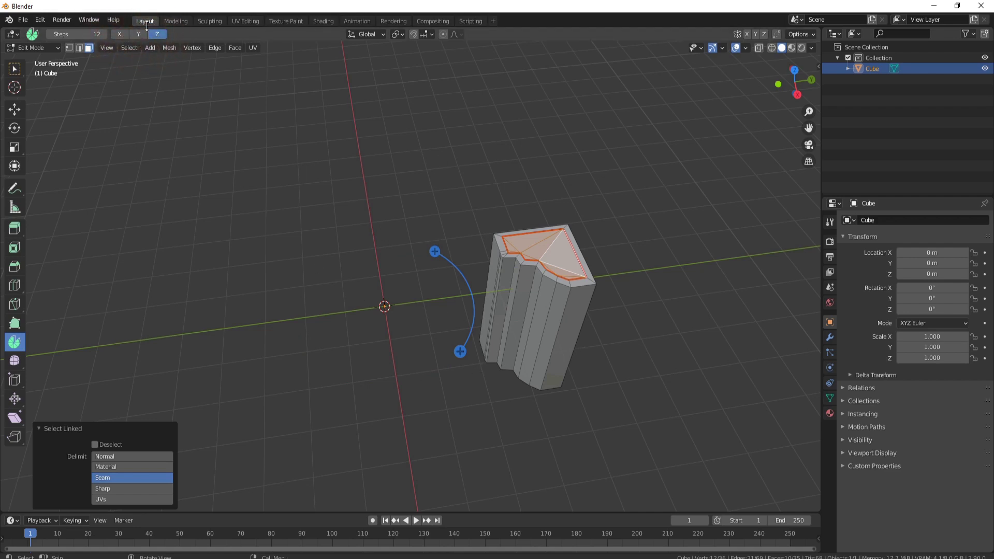
{"action": "left_click", "coordinate": [122, 35]}
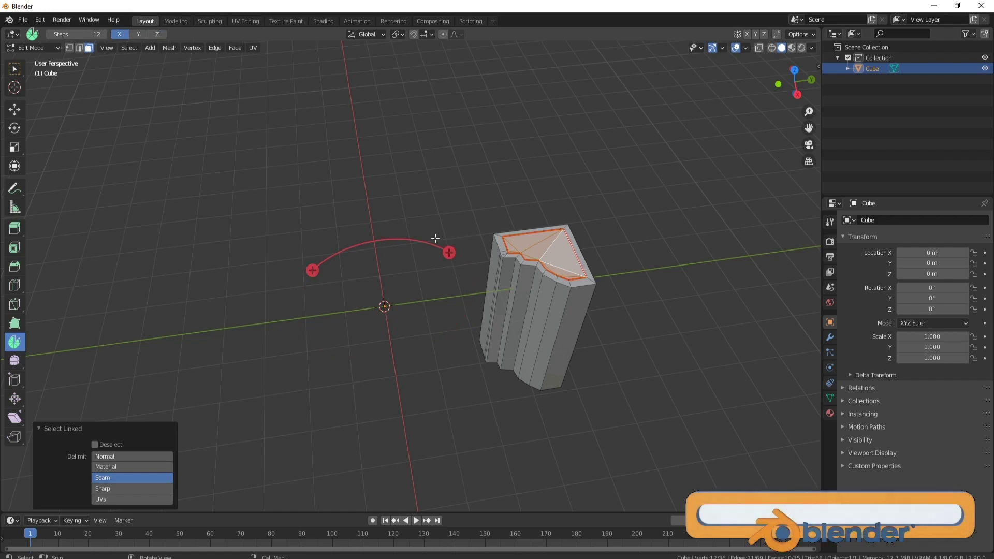
{"action": "key", "text": "KP_3"}
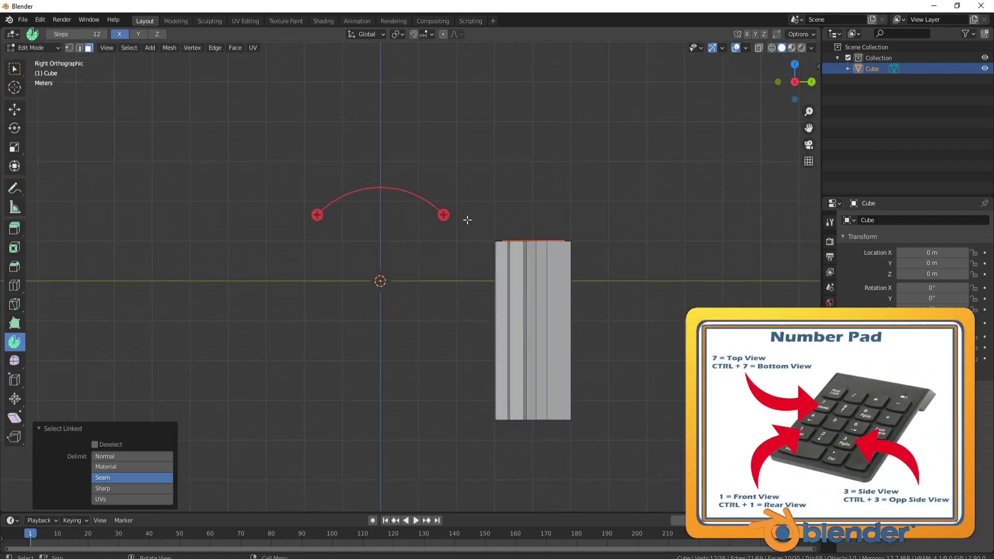
{"action": "left_click_drag", "start_coordinate": [444, 215], "coordinate": [332, 157]}
{"action": "middle_click_drag", "start_coordinate": [542, 287], "coordinate": [516, 312]}
{"action": "key", "text": "Tab"}
Step: Add a Mirror modifier to the half arch and mirror it across the Y axis only, with the X axis disabled
{"action": "middle_click_drag", "start_coordinate": [603, 175], "coordinate": [599, 154]}
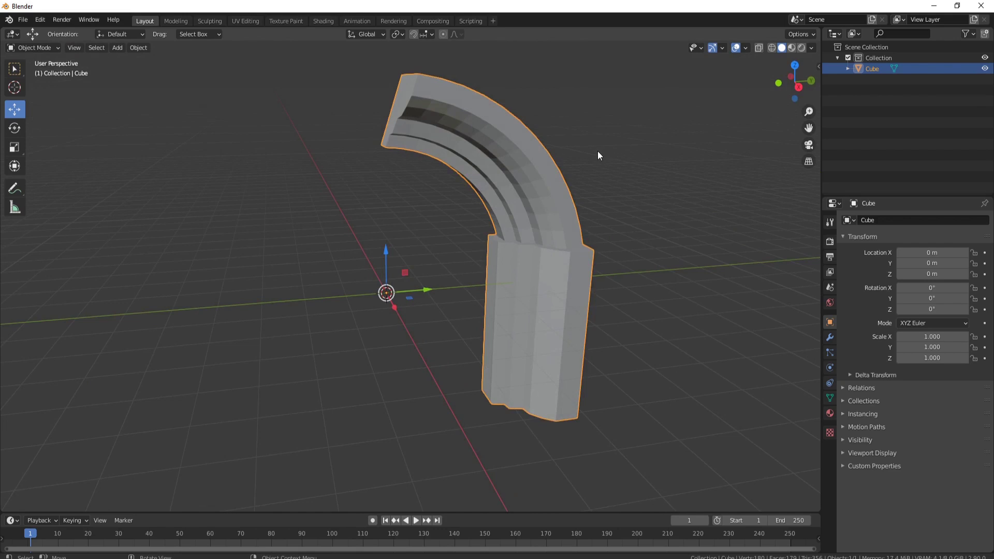
{"action": "middle_click_drag", "start_coordinate": [583, 111], "coordinate": [559, 199]}
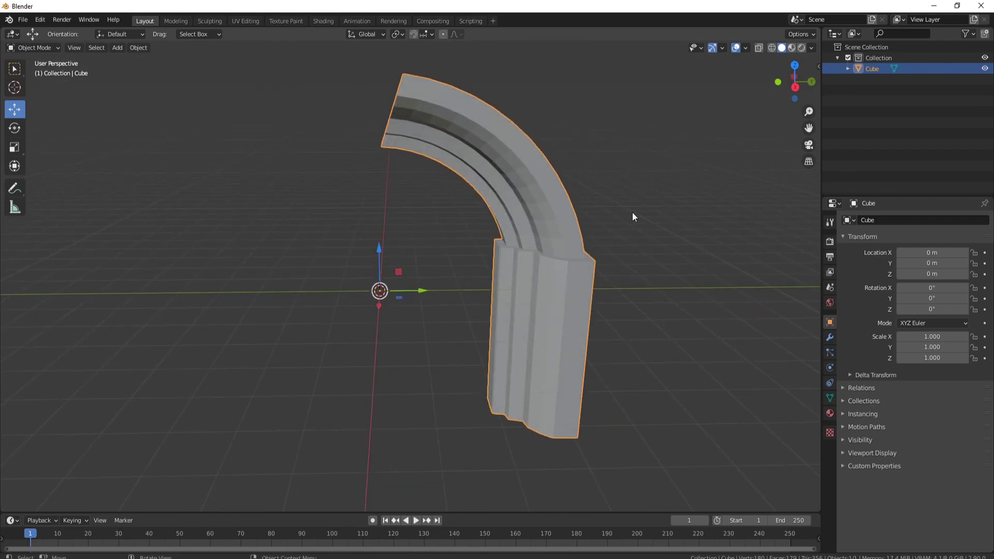
{"action": "middle_click_drag", "start_coordinate": [513, 186], "coordinate": [629, 232]}
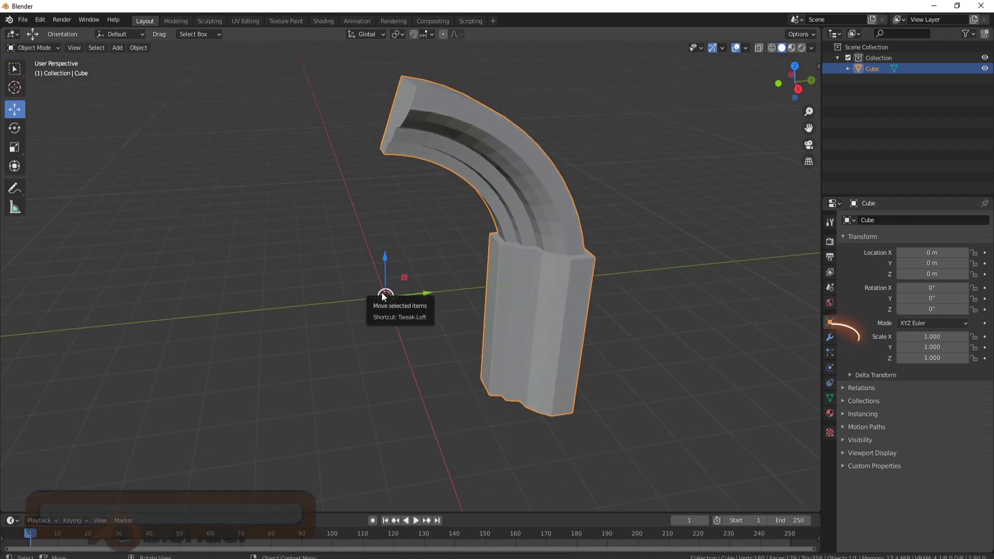
{"action": "left_click", "coordinate": [831, 337]}
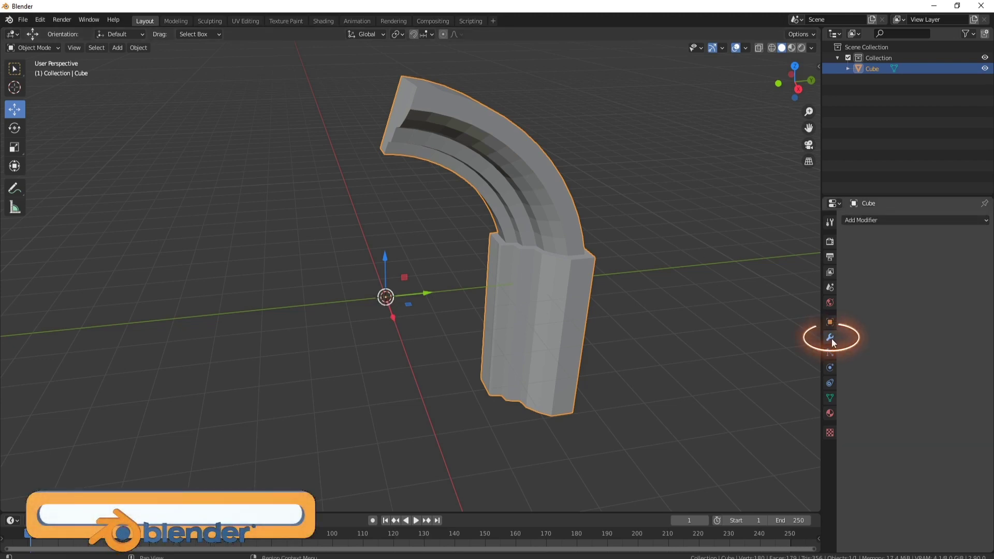
{"action": "left_click", "coordinate": [886, 220]}
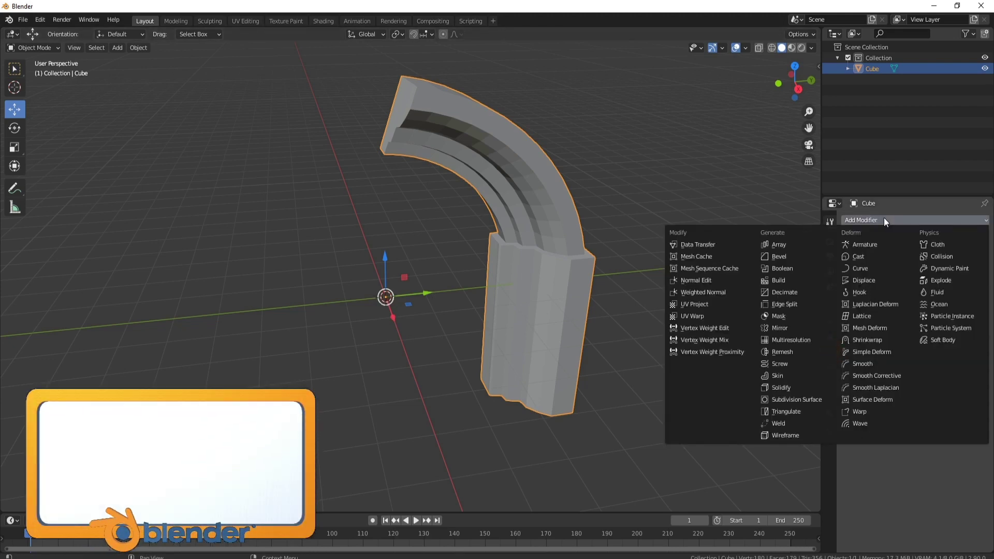
{"action": "left_click", "coordinate": [778, 327]}
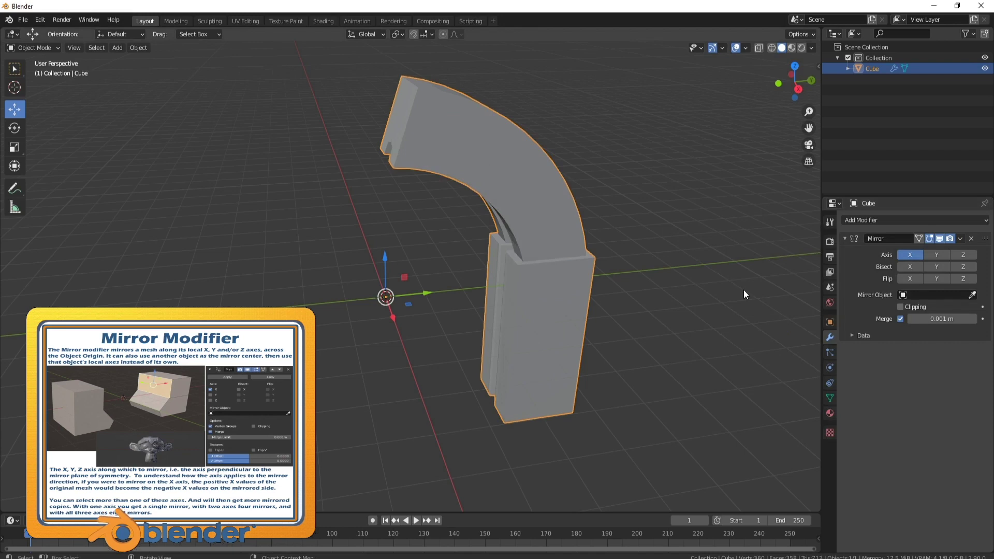
{"action": "left_click", "coordinate": [936, 256]}
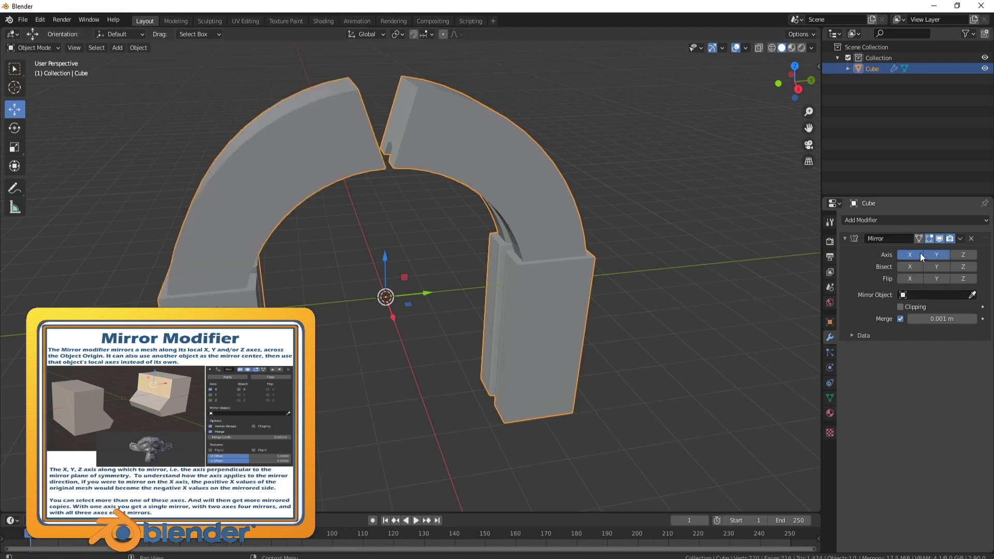
{"action": "left_click", "coordinate": [911, 253]}
{"action": "middle_click_drag", "start_coordinate": [526, 244], "coordinate": [366, 112]}
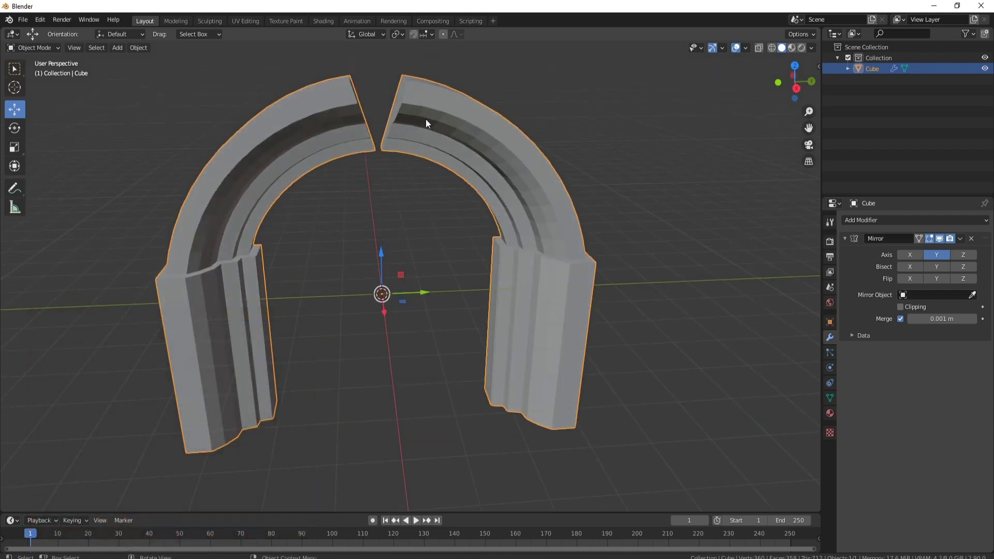
{"action": "middle_click_drag", "start_coordinate": [496, 132], "coordinate": [443, 124]}
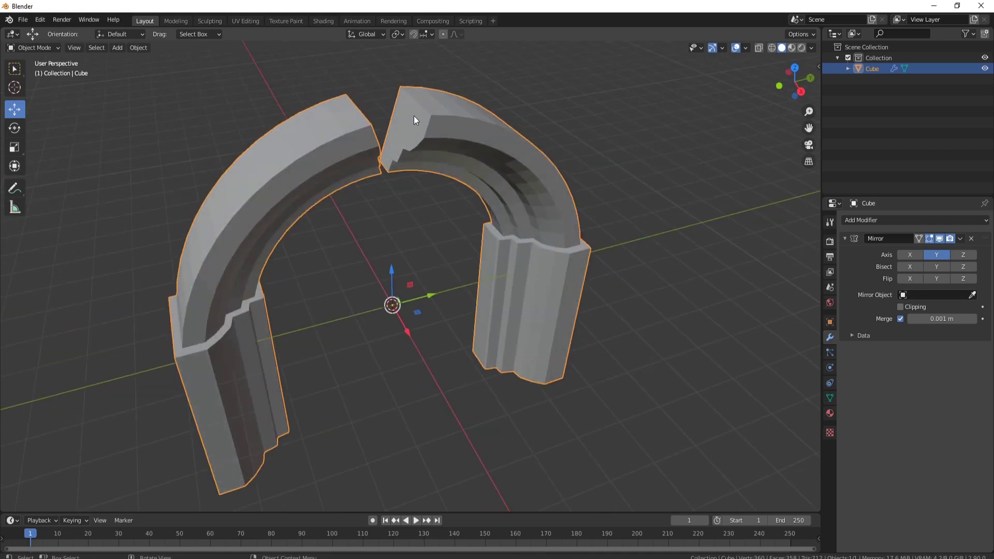
Step: In Edit Mode, move the selected end faces of the half arch along Y by about 0.11 m with the Move tool
{"action": "key", "text": "Tab"}
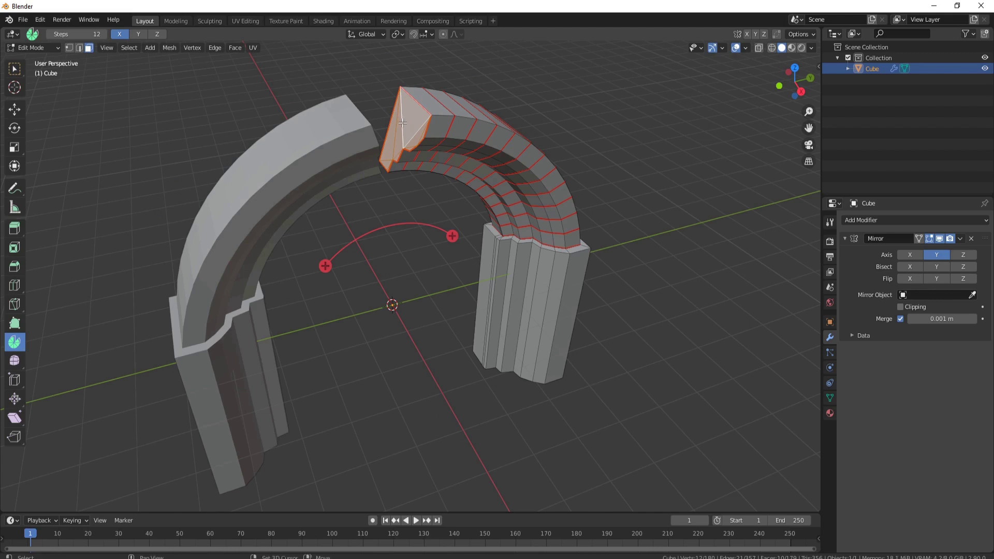
{"action": "key", "text": "shift+space"}
{"action": "key", "text": "e"}
{"action": "key", "text": "shift+space"}
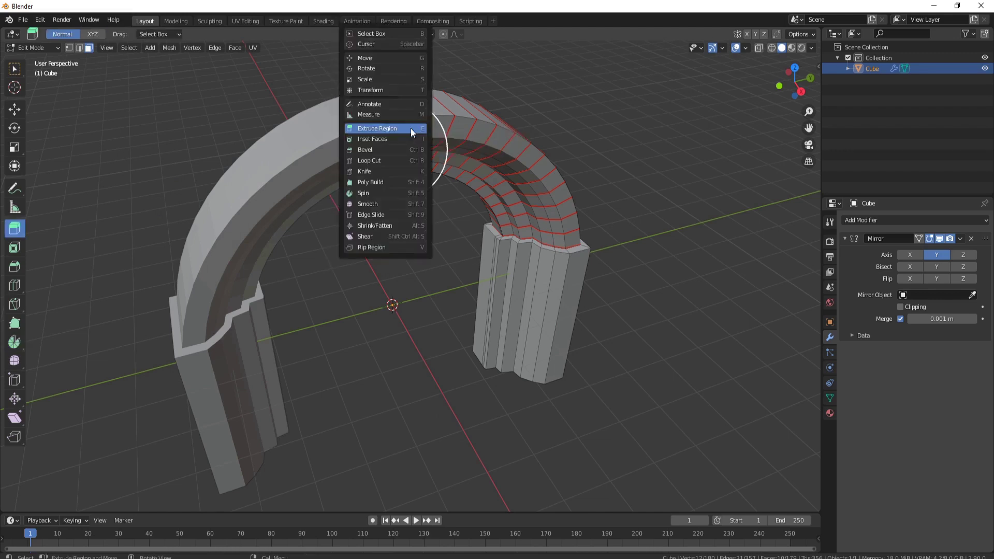
{"action": "left_click", "coordinate": [373, 61]}
{"action": "mouse_move", "coordinate": [442, 144]}
{"action": "left_mouse_down"}
{"action": "mouse_move", "coordinate": [425, 143]}
{"action": "mouse_move", "coordinate": [447, 158]}
{"action": "left_mouse_up"}
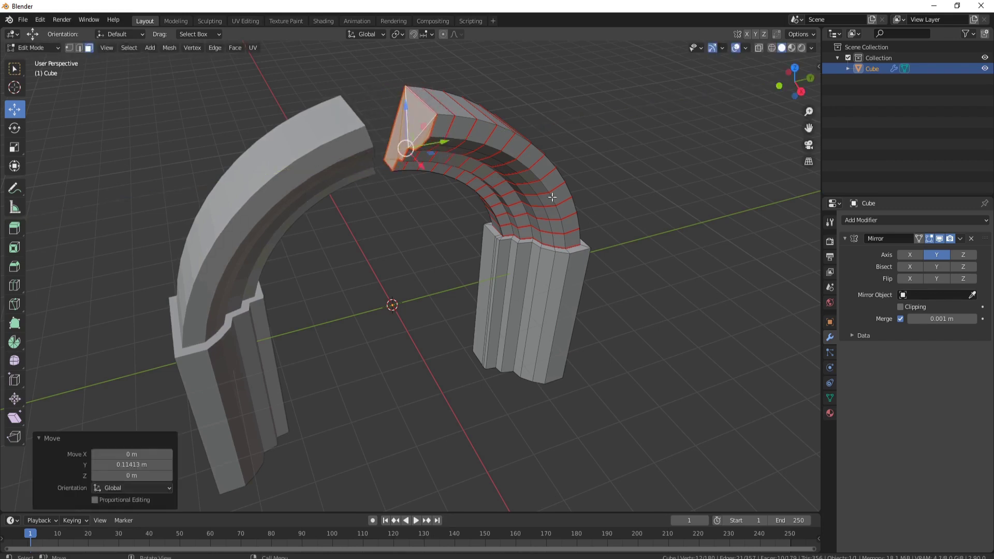
Step: Enable Clipping on the Mirror modifier, pull the end faces along Y onto the mirror plane, and raise them about 0.07 m in Z
{"action": "left_click", "coordinate": [900, 307]}
{"action": "middle_click_drag", "start_coordinate": [611, 214], "coordinate": [436, 228]}
{"action": "scroll", "coordinate": [436, 228], "scroll_direction": "up", "scroll_amount": 3}
{"action": "left_click_drag", "start_coordinate": [453, 238], "coordinate": [412, 234]}
{"action": "middle_click_drag", "start_coordinate": [414, 227], "coordinate": [464, 186]}
{"action": "left_click_drag", "start_coordinate": [396, 178], "coordinate": [400, 169]}
{"action": "middle_click_drag", "start_coordinate": [440, 216], "coordinate": [490, 247]}
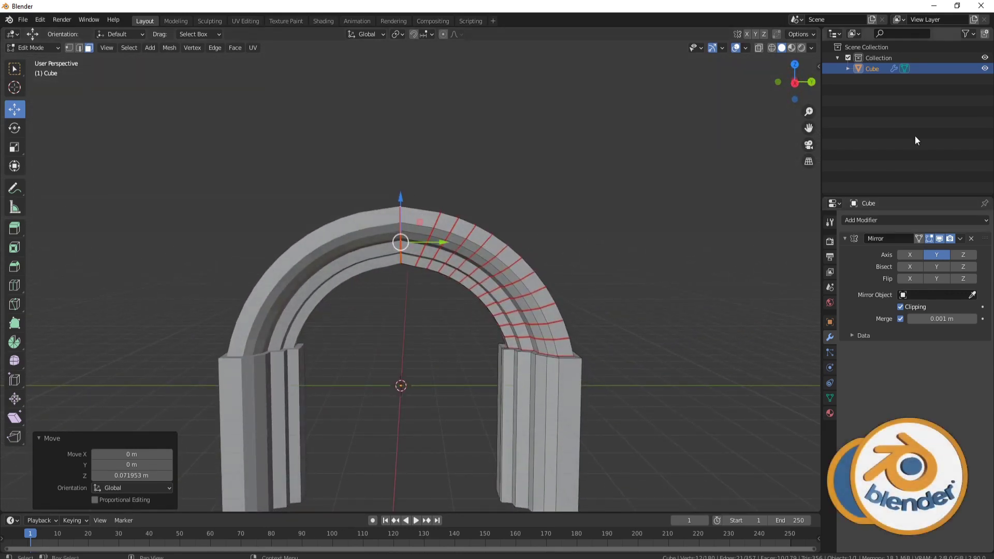
Step: Return to Object Mode and apply the Mirror modifier to the arch
{"action": "key", "text": "Tab"}
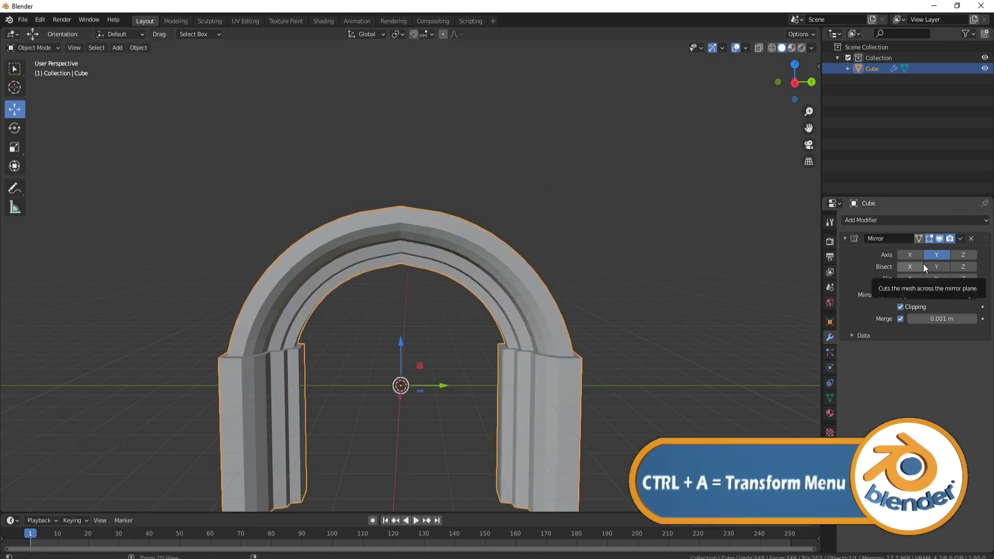
{"action": "key", "text": "ctrl+a"}
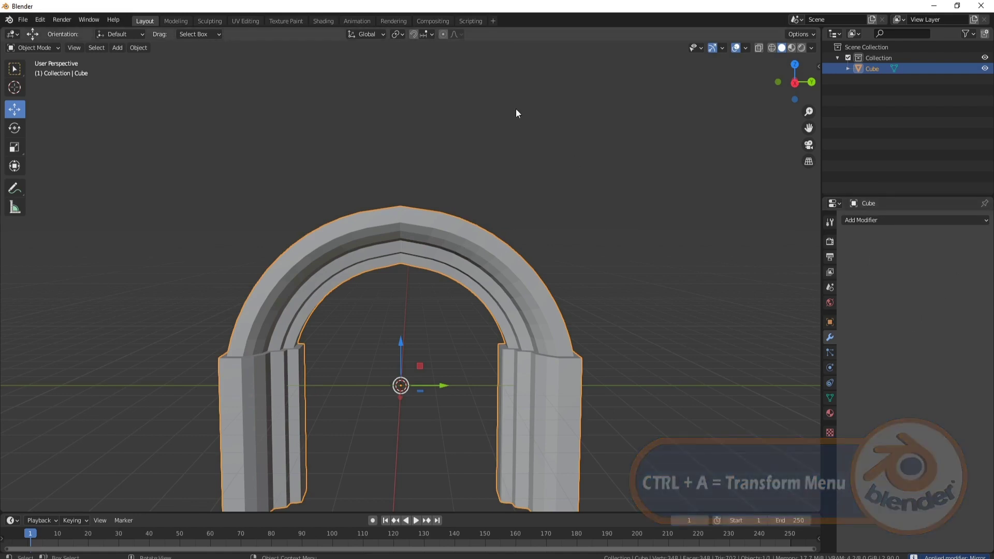
Step: Shade the arch smooth and enable Auto Smooth for its normals at 30°
{"action": "right_click", "coordinate": [503, 129]}
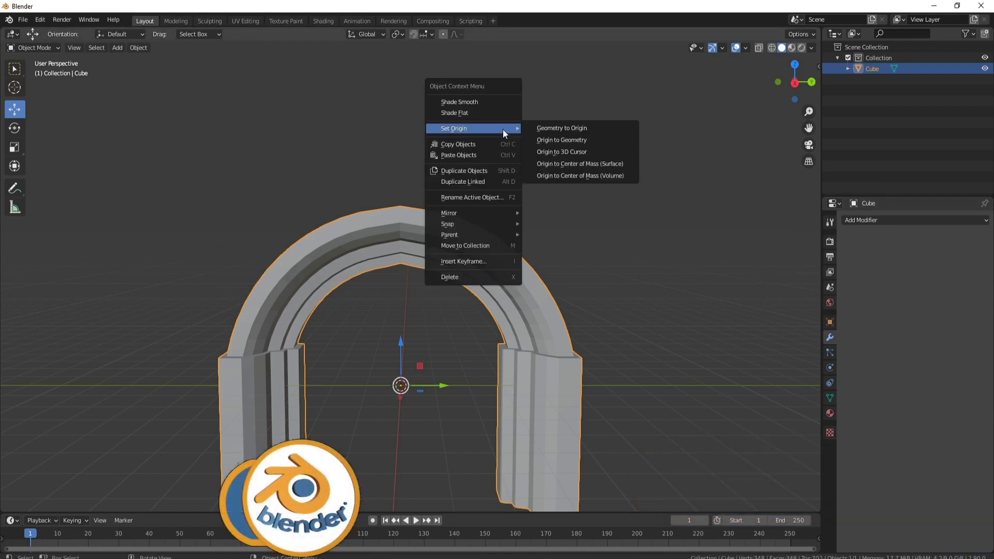
{"action": "left_click", "coordinate": [477, 101]}
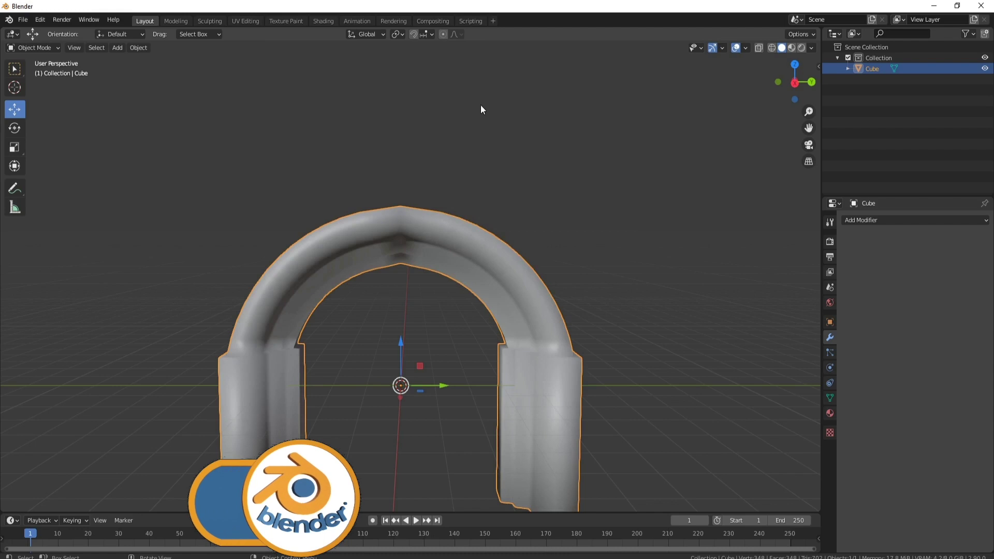
{"action": "left_click", "coordinate": [830, 397]}
{"action": "left_click", "coordinate": [857, 406]}
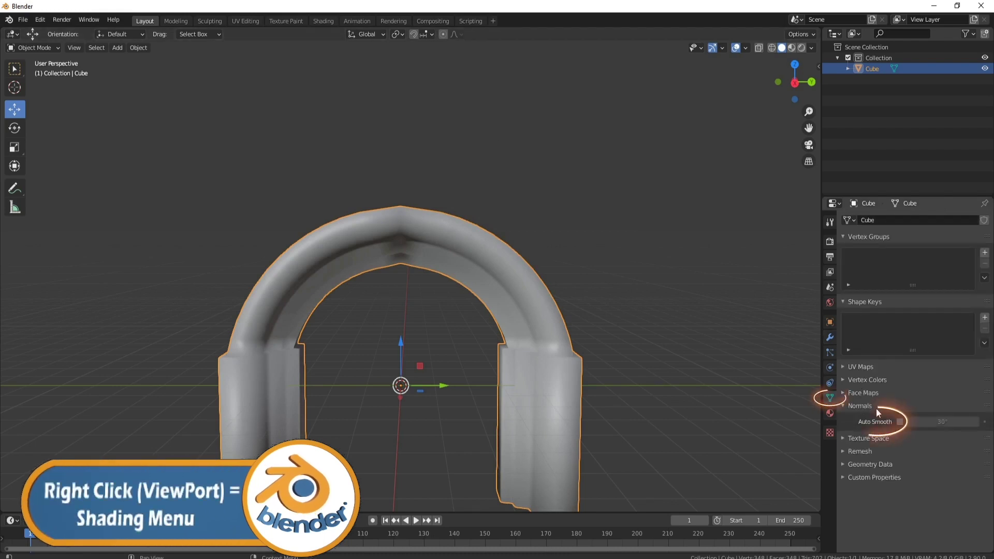
{"action": "left_click", "coordinate": [899, 422]}
Step: In Edit Mode, hide one front face beside the arch's crown seam to look inside, and reveal it again
{"action": "scroll", "coordinate": [409, 252], "scroll_direction": "up", "scroll_amount": 2}
{"action": "middle_click_drag", "start_coordinate": [402, 203], "coordinate": [380, 204]}
{"action": "scroll", "coordinate": [412, 247], "scroll_direction": "up", "scroll_amount": 3}
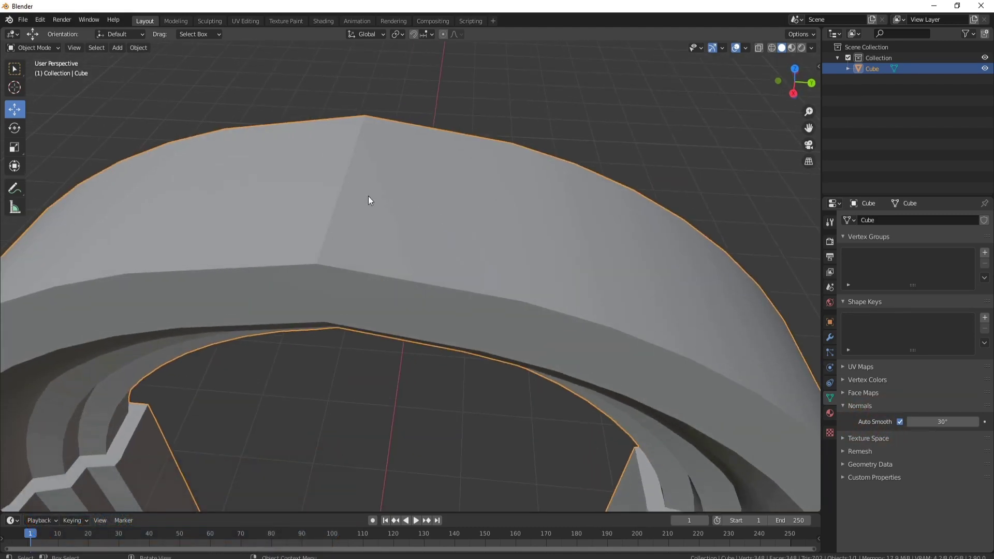
{"action": "key", "text": "Tab"}
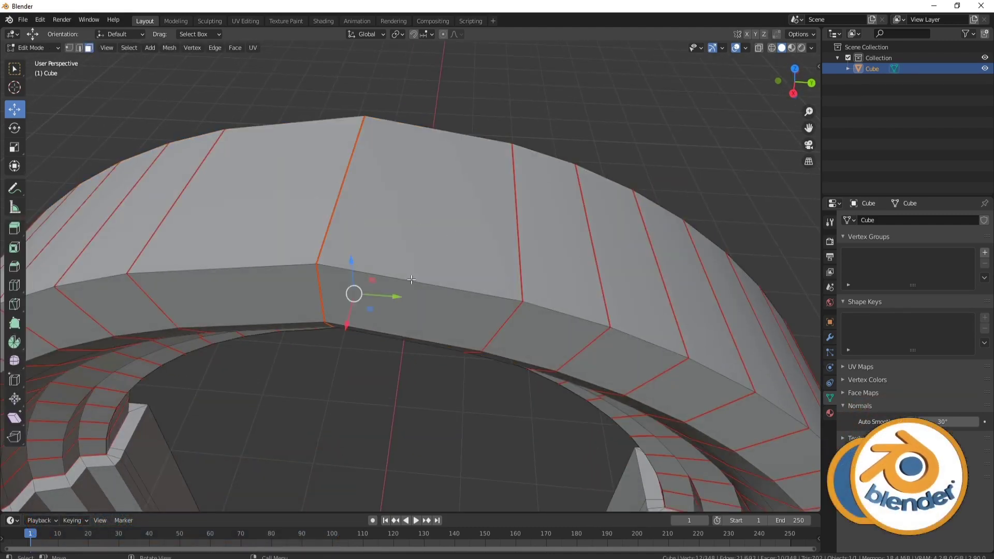
{"action": "left_click", "coordinate": [441, 301]}
{"action": "middle_click_drag", "start_coordinate": [440, 300], "coordinate": [409, 176]}
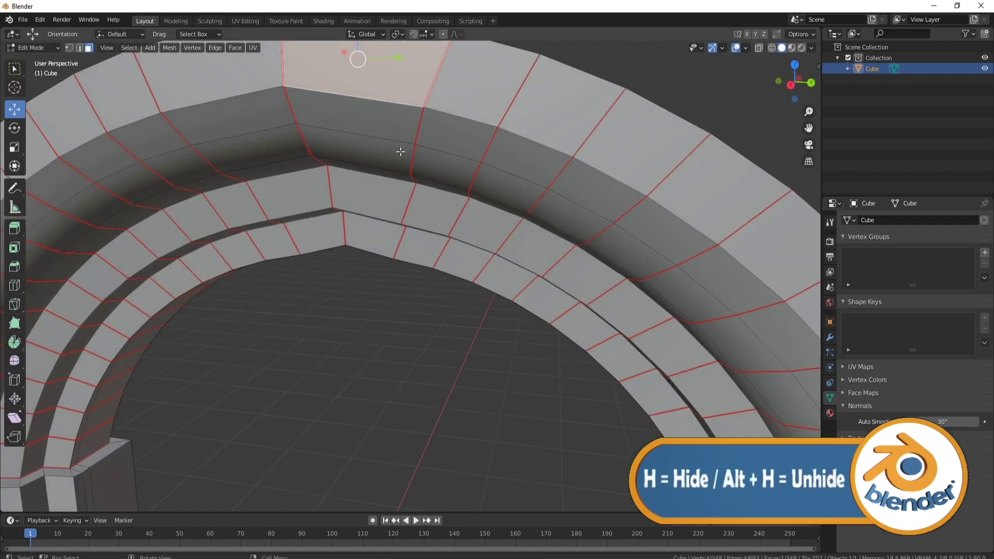
{"action": "middle_click_drag", "start_coordinate": [385, 102], "coordinate": [260, 161]}
{"action": "key", "text": "h"}
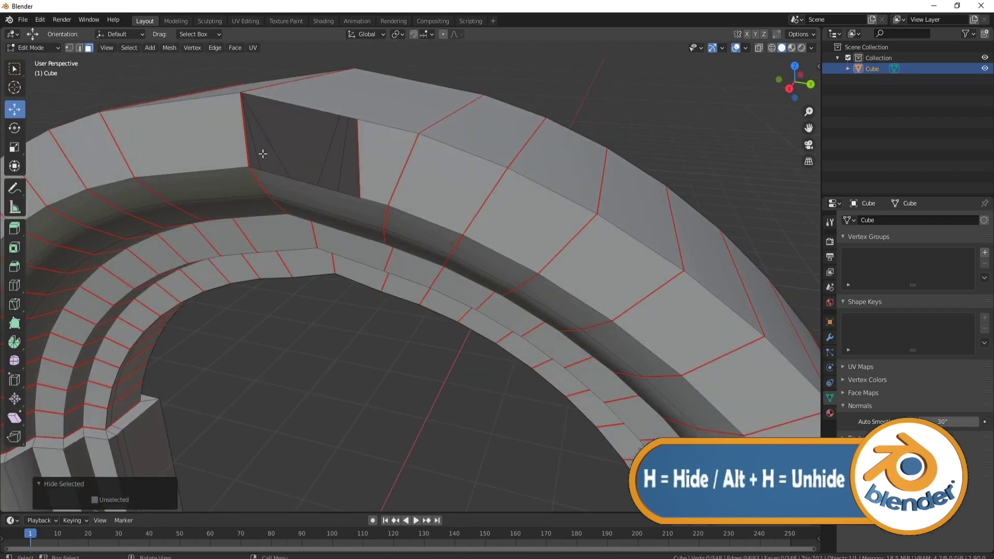
{"action": "middle_click_drag", "start_coordinate": [311, 140], "coordinate": [331, 188]}
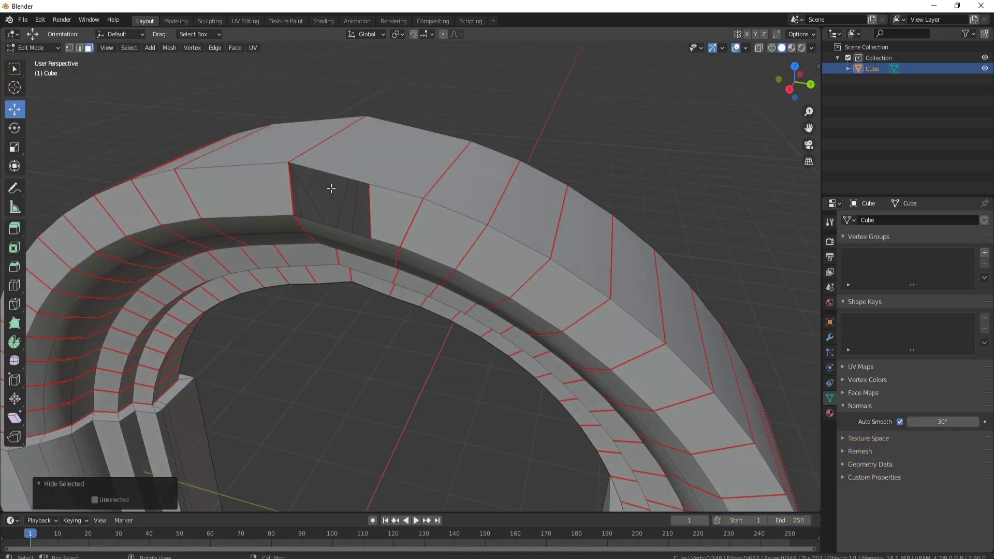
{"action": "key", "text": "alt+h"}
{"action": "key", "text": "KP_Decimal"}
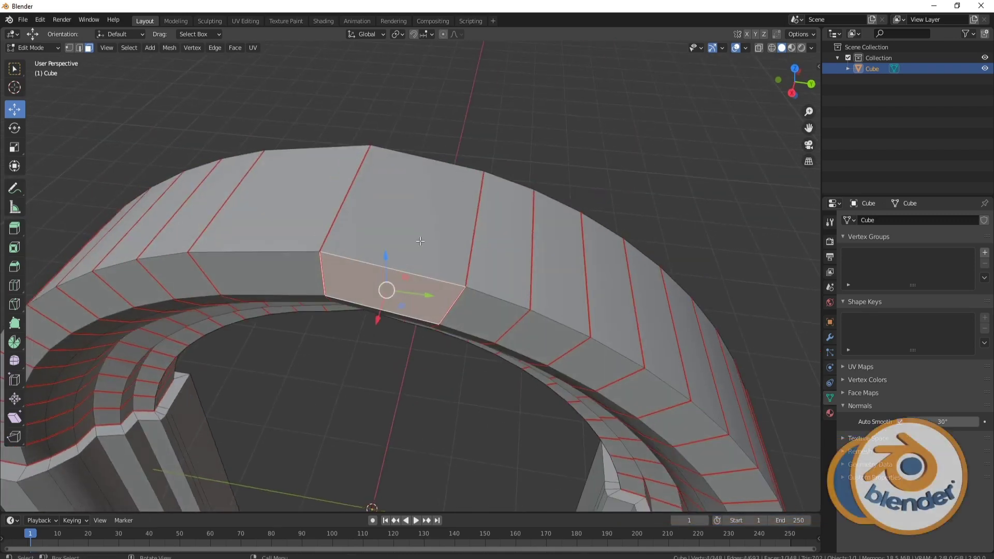
Step: Select the loop of faces around the arch's profile directly beside the crown seam and hide it
{"action": "left_click", "coordinate": [404, 261]}
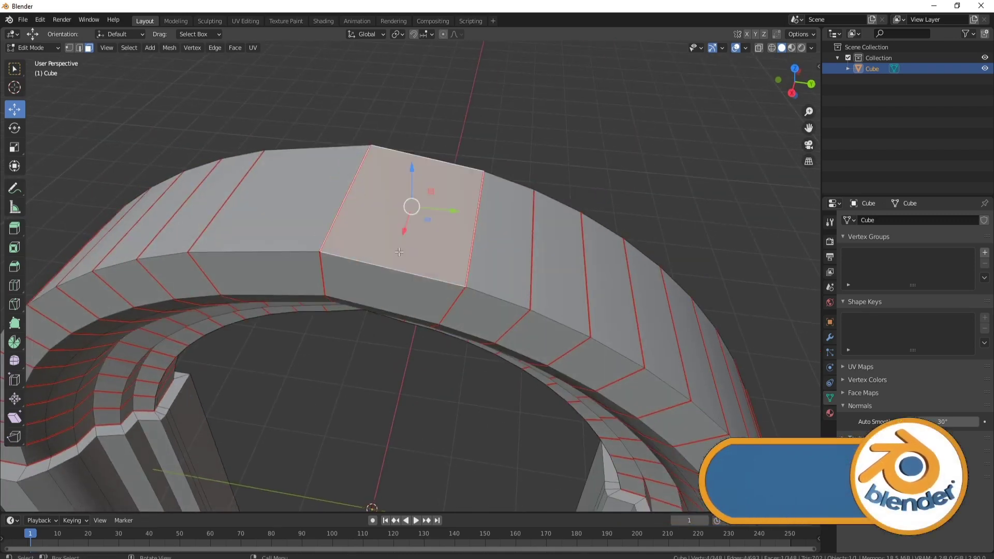
{"action": "left_click", "coordinate": [398, 267], "text": "alt+shift"}
{"action": "left_click", "coordinate": [398, 268], "text": "alt+shift"}
{"action": "middle_click_drag", "start_coordinate": [398, 267], "coordinate": [386, 123]}
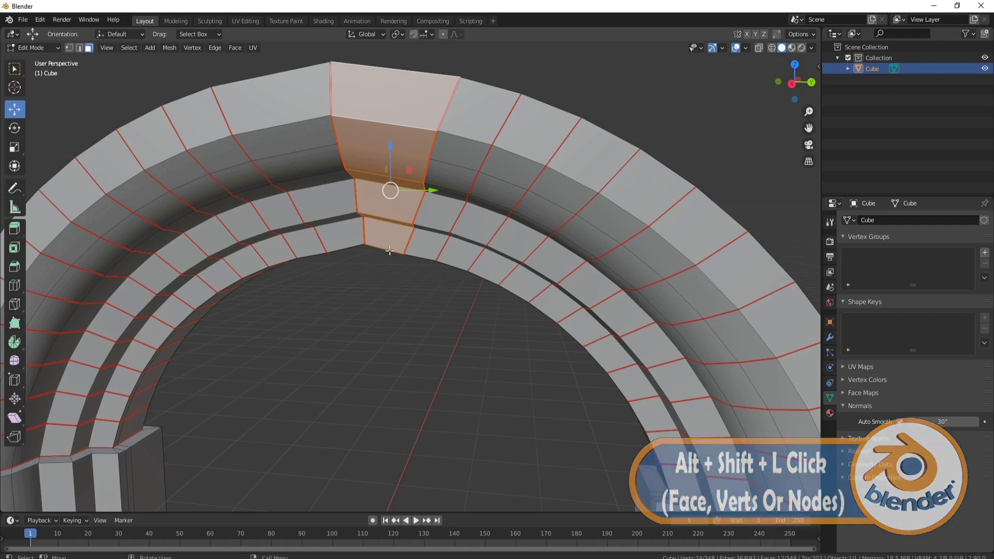
{"action": "key", "text": "h"}
{"action": "middle_click_drag", "start_coordinate": [406, 195], "coordinate": [340, 280]}
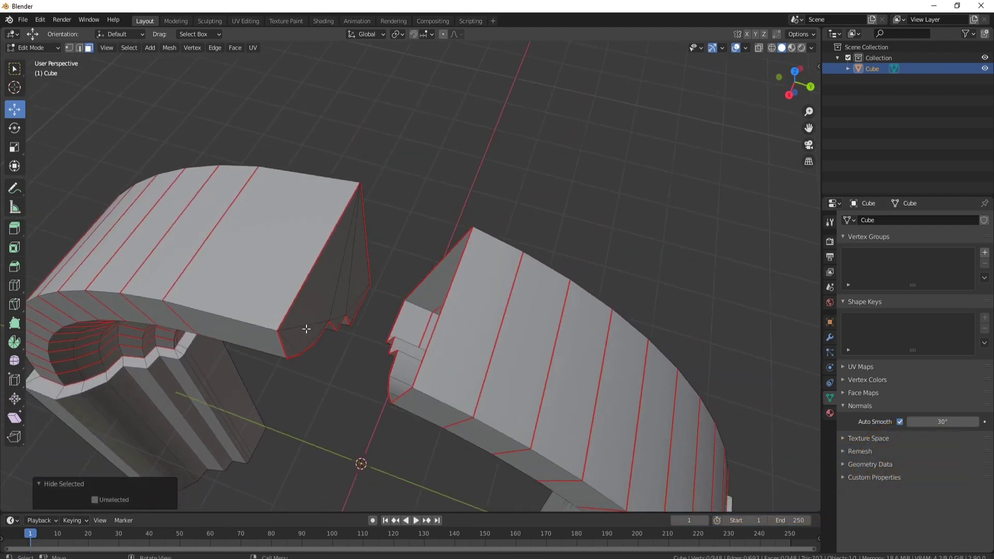
{"action": "middle_click_drag", "start_coordinate": [306, 329], "coordinate": [309, 292]}
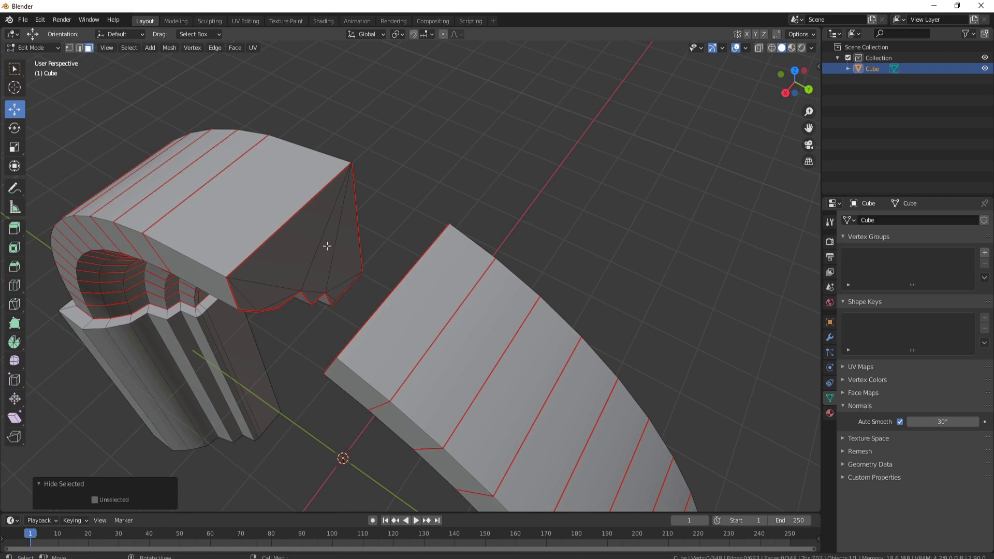
Step: Select the seam-bounded internal cap faces at the exposed crown joint and delete them
{"action": "key", "text": "l"}
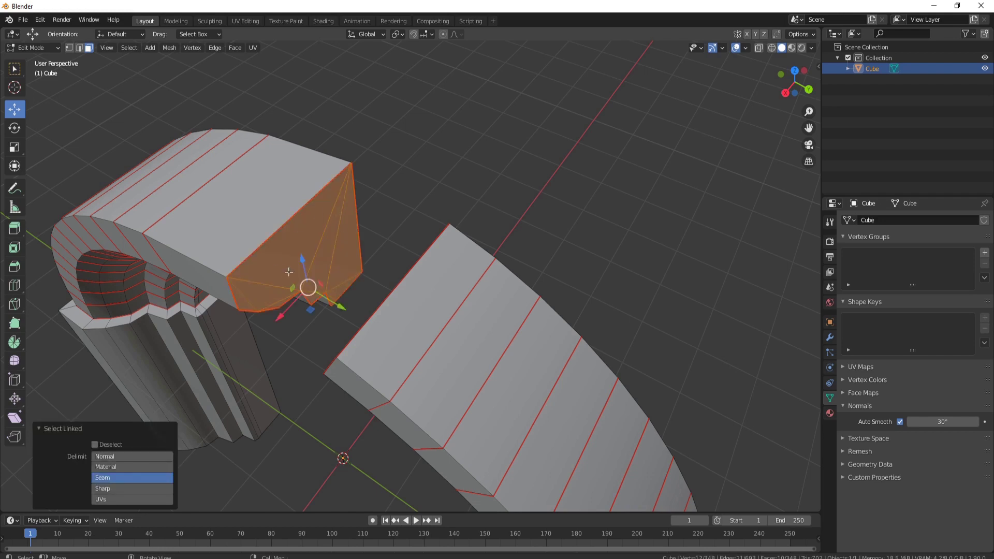
{"action": "key", "text": "x"}
{"action": "left_click", "coordinate": [253, 297]}
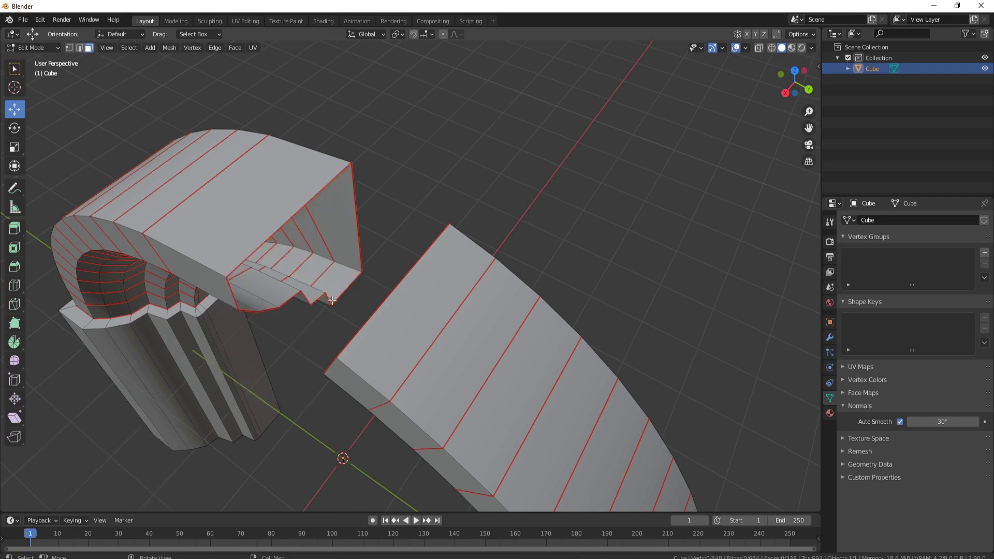
Step: Reveal the hidden face loop at the crown and return to Object Mode
{"action": "key", "text": "alt+h"}
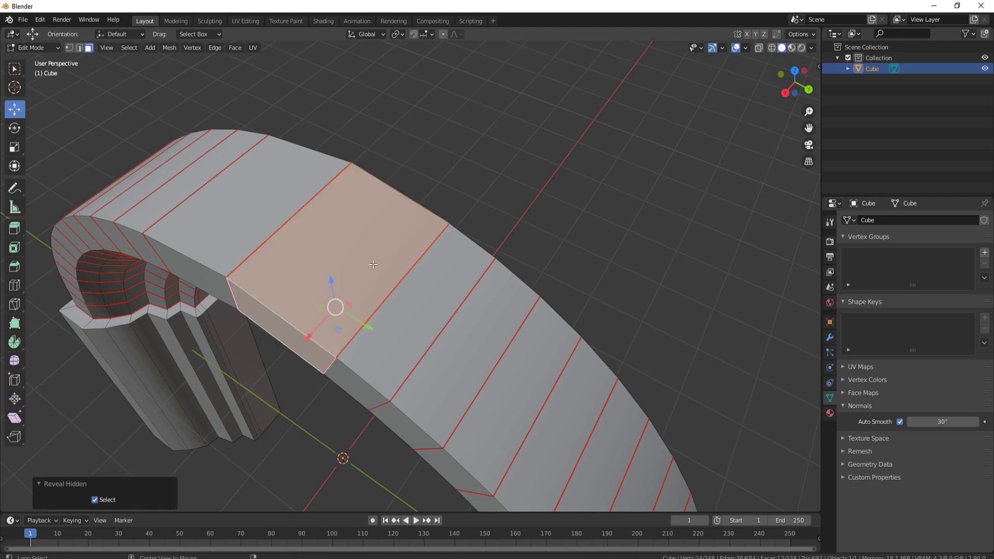
{"action": "middle_click_drag", "start_coordinate": [372, 265], "coordinate": [394, 230]}
{"action": "key", "text": "Tab"}
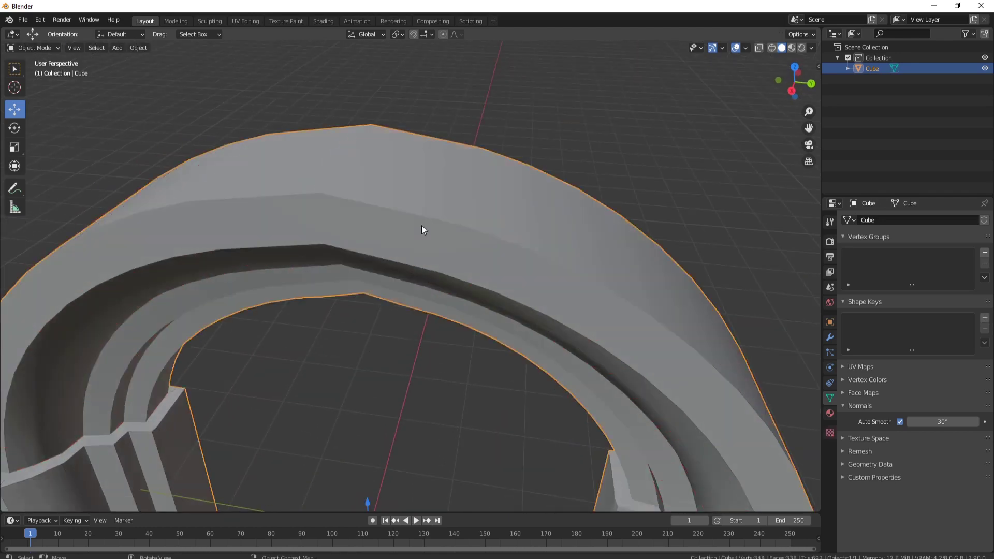
Step: Inspect the joined arch's crown, underside and overall shape from several angles
{"action": "scroll", "coordinate": [422, 226], "scroll_direction": "down", "scroll_amount": 5}
{"action": "middle_click_drag", "start_coordinate": [412, 271], "coordinate": [429, 314]}
{"action": "scroll", "coordinate": [435, 270], "scroll_direction": "up", "scroll_amount": 3}
{"action": "middle_click_drag", "start_coordinate": [439, 234], "coordinate": [398, 220]}
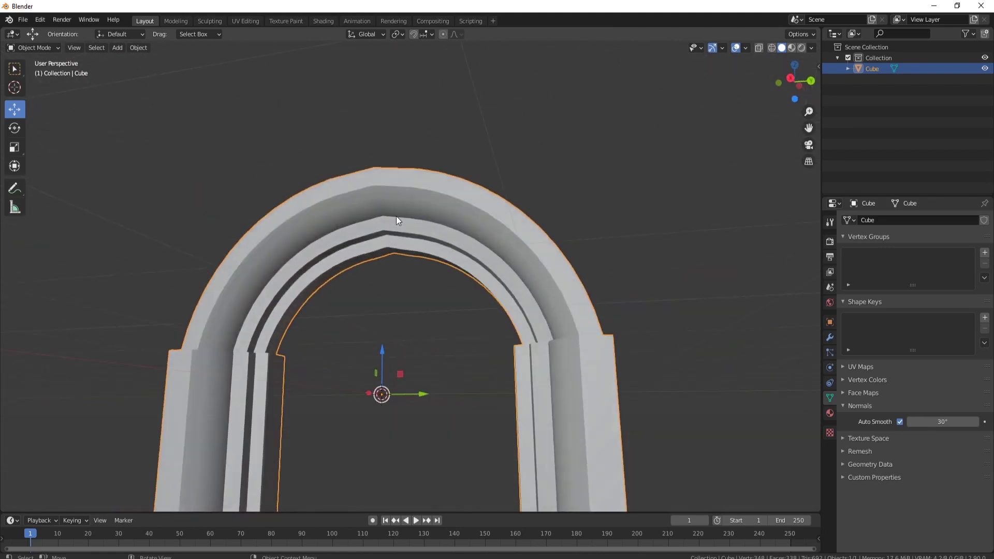
{"action": "middle_click_drag", "start_coordinate": [195, 363], "coordinate": [235, 364]}
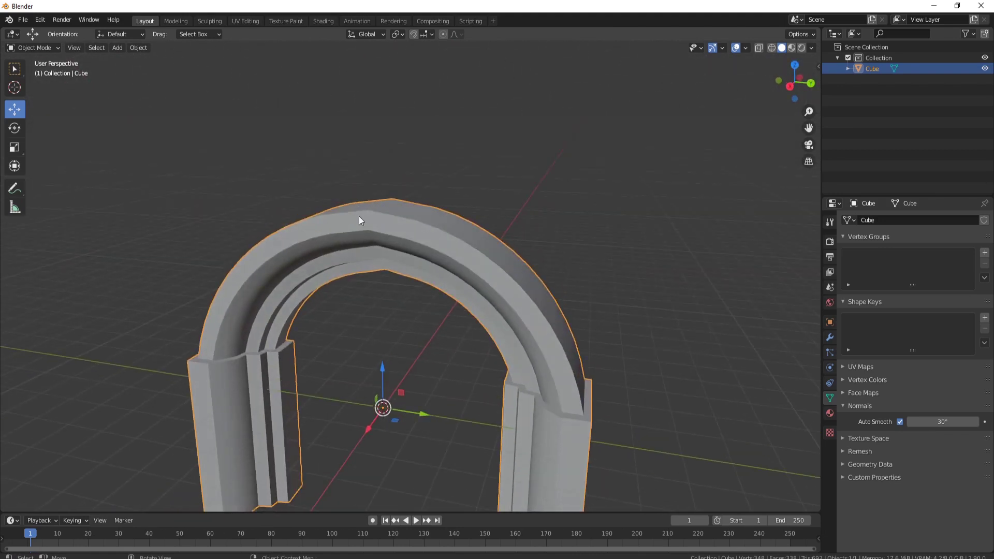
{"action": "scroll", "coordinate": [448, 247], "scroll_direction": "down", "scroll_amount": 4}
{"action": "middle_click_drag", "start_coordinate": [481, 247], "coordinate": [509, 276]}
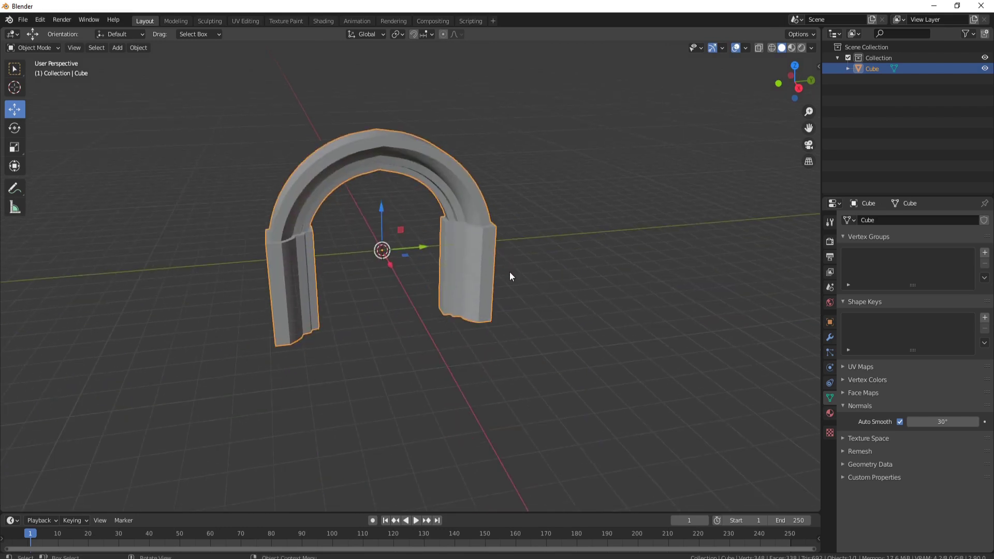